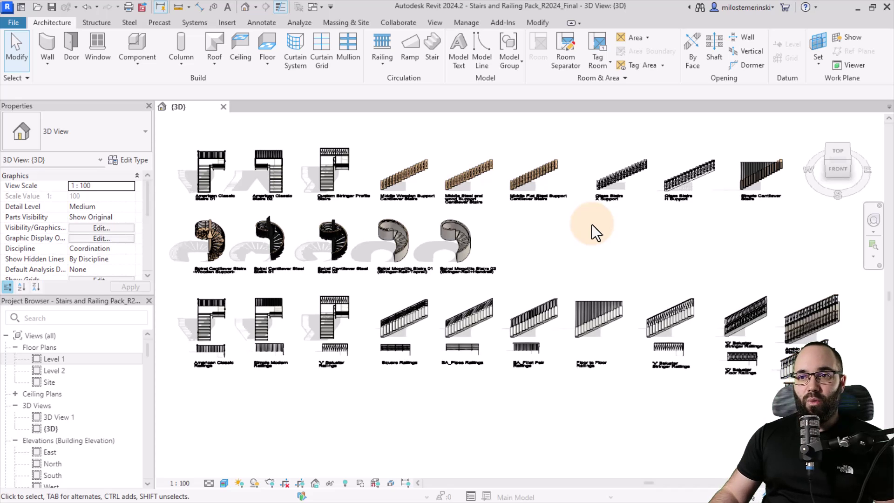
- Examine the American Classic Stairs 01 model, including its wooden railing posts, landing and stringers
middle_click_drag(549, 282, 605, 267, "shift")
scroll(332, 281, "up", 5)
scroll(321, 283, "up", 3)
scroll(302, 321, "up", 2)
middle_click_drag(359, 326, 392, 323)
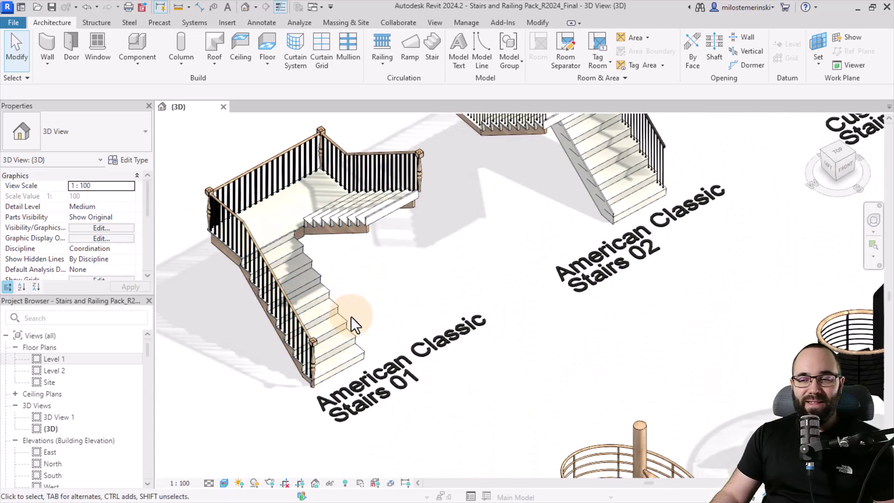
scroll(350, 316, "up", 2)
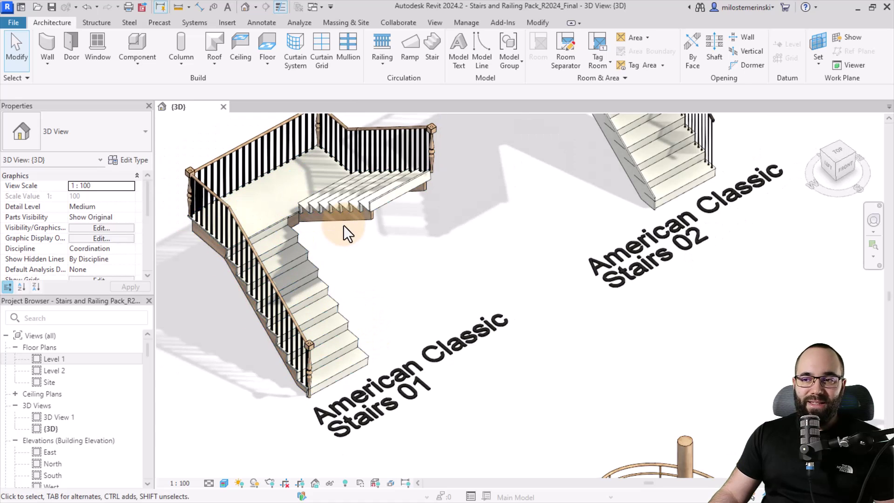
middle_click_drag(364, 272, 403, 276)
scroll(404, 276, "down", 3)
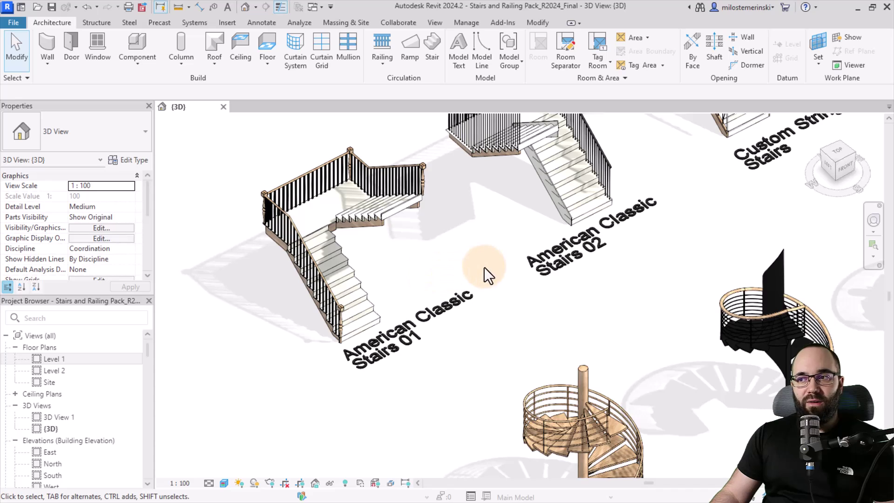
- Inspect the American Classic Stairs 02 model from the front and right, including the side stringer beneath the treads
scroll(484, 266, "up", 4)
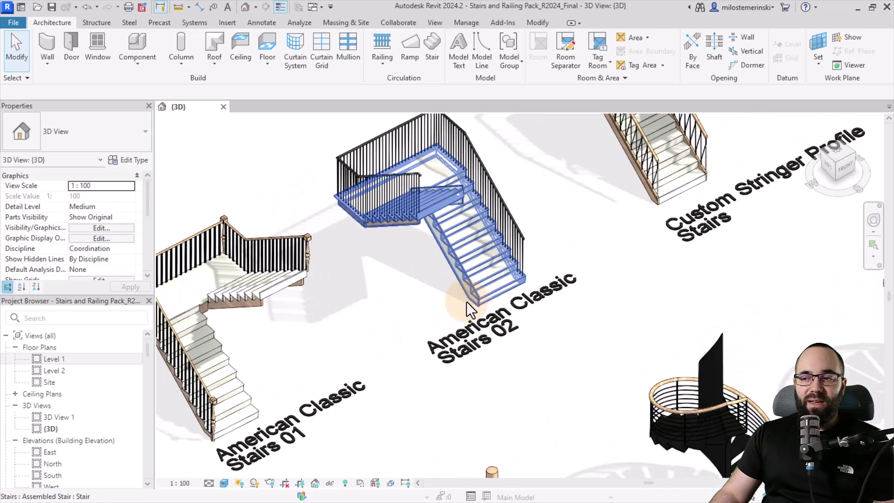
scroll(468, 276, "up", 1)
scroll(475, 269, "up", 1)
middle_click_drag(477, 272, 442, 266, "shift")
middle_click_drag(465, 163, 499, 442)
left_click(522, 161)
middle_click_drag(522, 161, 512, 408)
left_click(507, 399)
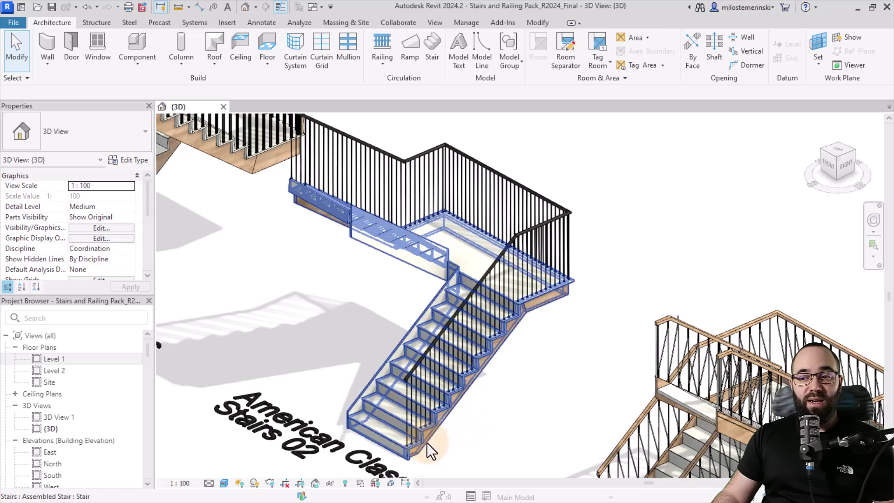
scroll(448, 428, "up", 5)
middle_click_drag(459, 429, 346, 427)
scroll(381, 342, "down", 5)
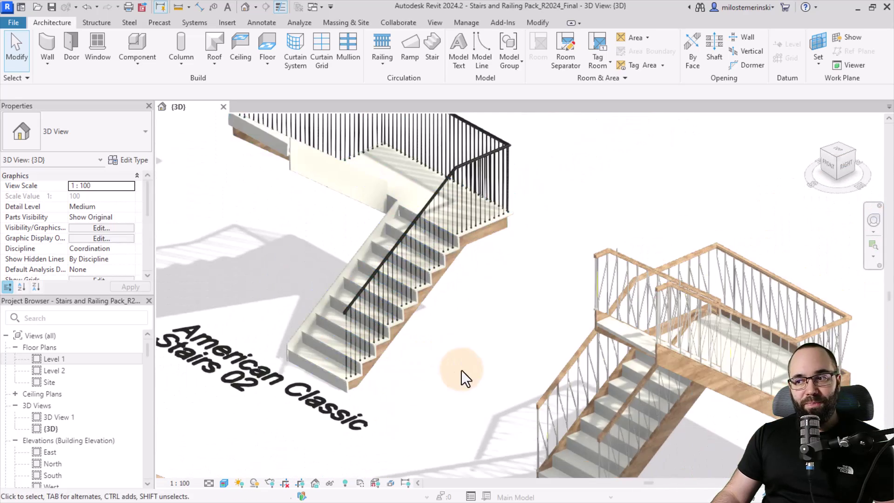
- Inspect the Custom Stringer Profile Stairs, focusing on the moulded stringer profile at the landing's outer corner
middle_click_drag(462, 371, 290, 268)
middle_click_drag(490, 398, 436, 394)
middle_click_drag(480, 367, 401, 423)
scroll(499, 292, "up", 8)
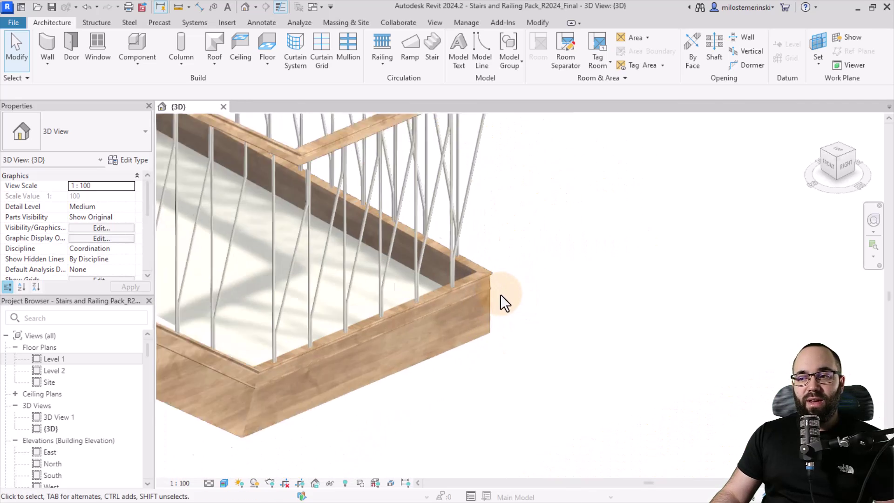
middle_click_drag(511, 332, 522, 295)
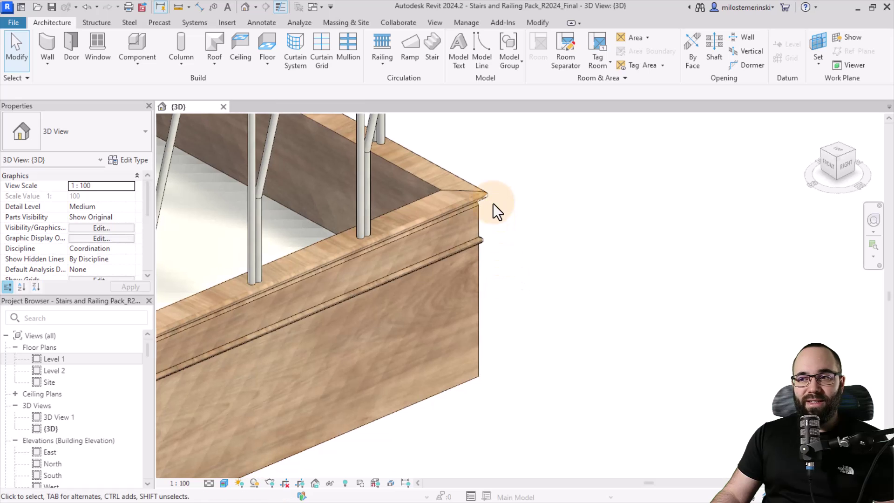
scroll(526, 284, "down", 5)
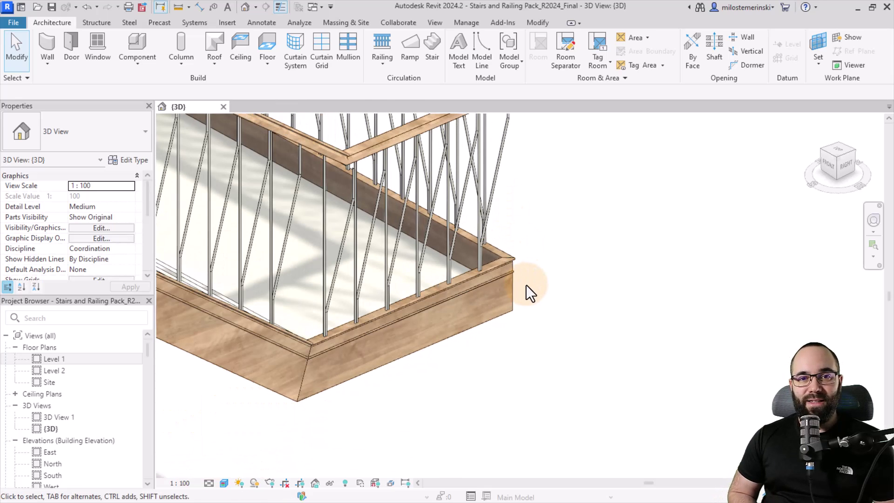
scroll(526, 284, "down", 5)
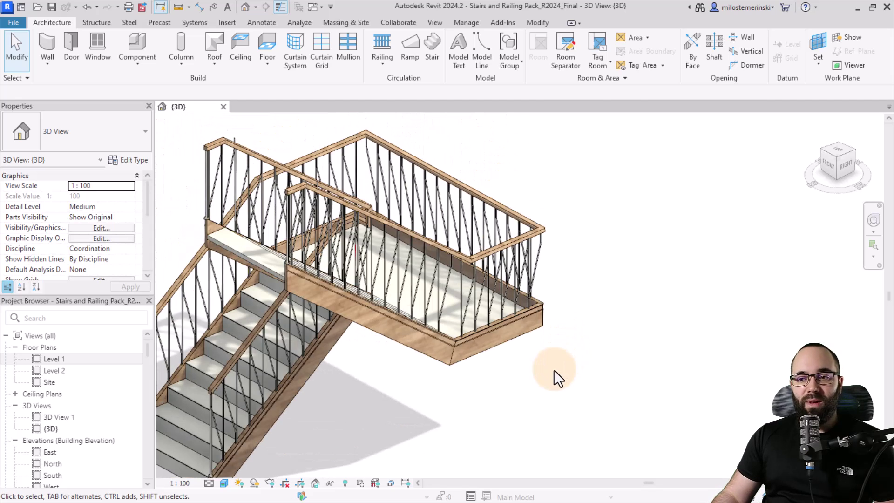
middle_click_drag(554, 370, 580, 344)
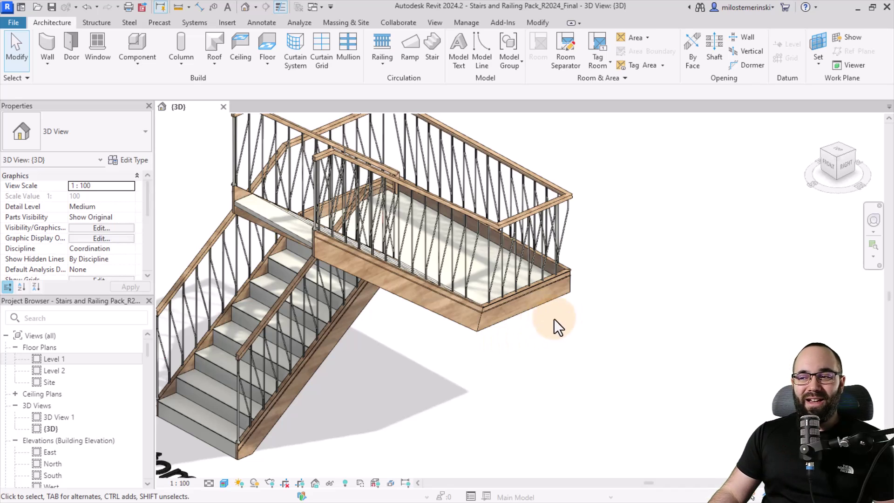
scroll(547, 294, "up", 2)
- Inspect the Middle Wooden Support Cantilever Stairs from below, checking the central stringer and the symmetrical tread support railing
scroll(543, 288, "down", 5)
middle_click_drag(543, 289, 540, 319)
left_click(484, 321)
scroll(540, 319, "up", 4)
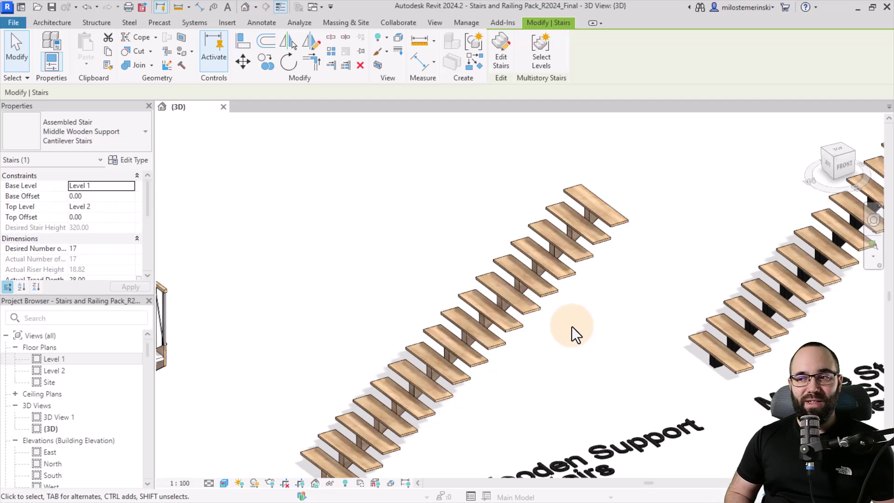
middle_click_drag(571, 325, 411, 278, "shift")
scroll(509, 309, "up", 6)
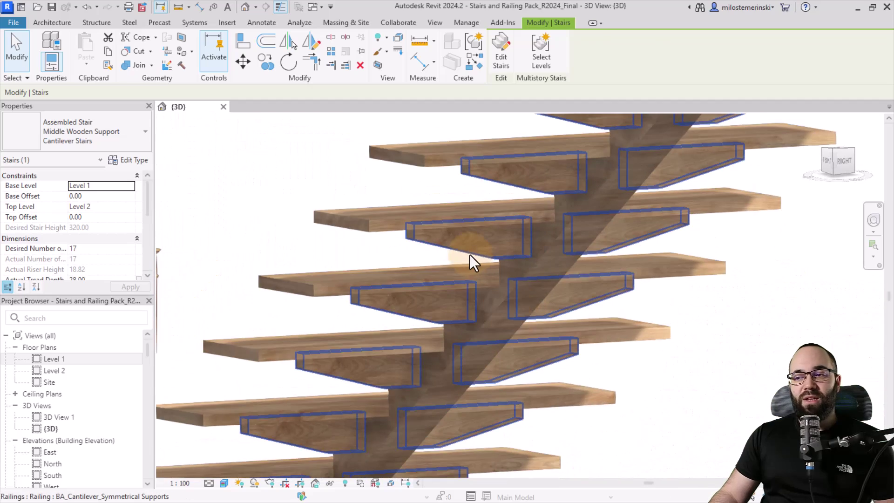
left_click(468, 255)
left_click(331, 240)
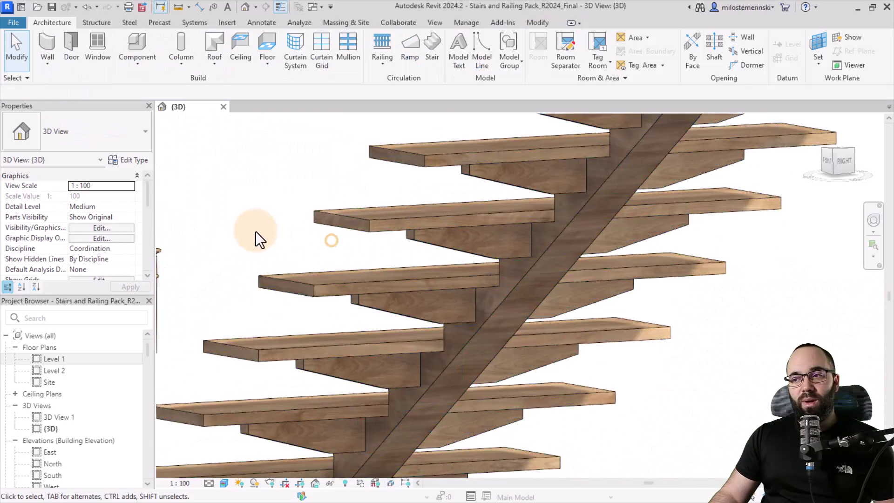
scroll(321, 244, "down", 2)
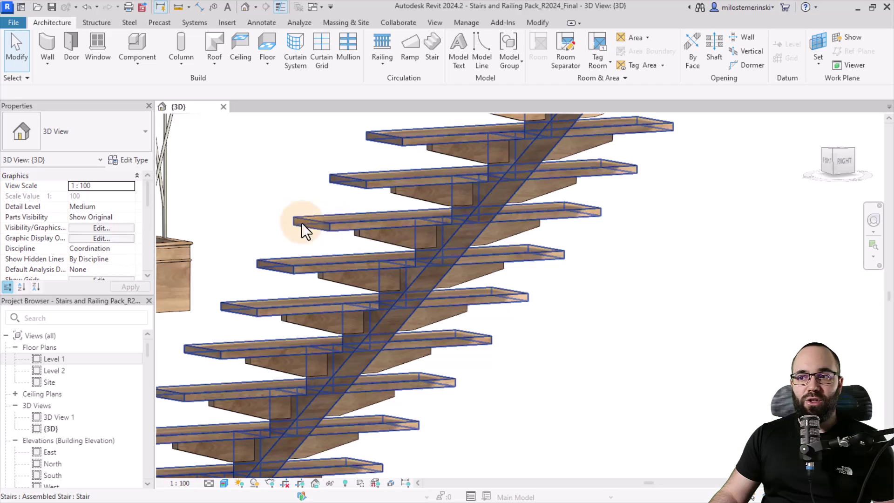
scroll(320, 230, "down", 3)
scroll(285, 231, "up", 2)
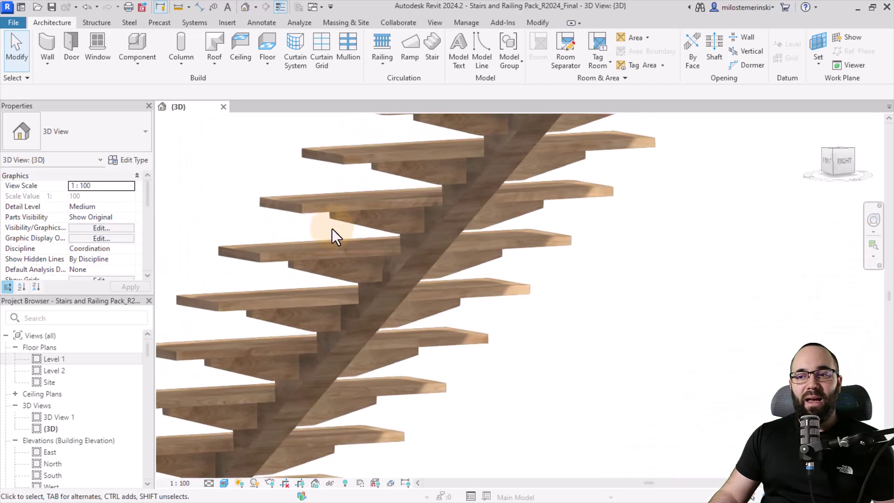
middle_click_drag(343, 228, 416, 298, "shift")
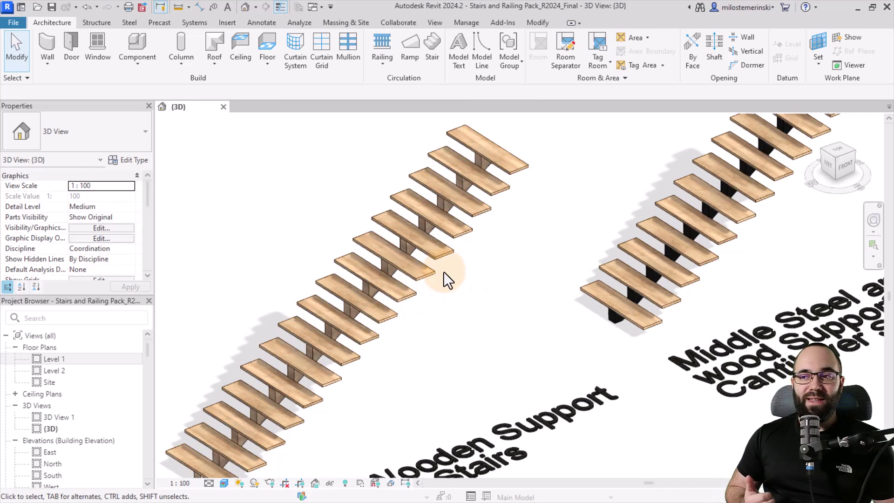
middle_click_drag(442, 280, 306, 224, "shift")
scroll(362, 297, "up", 3)
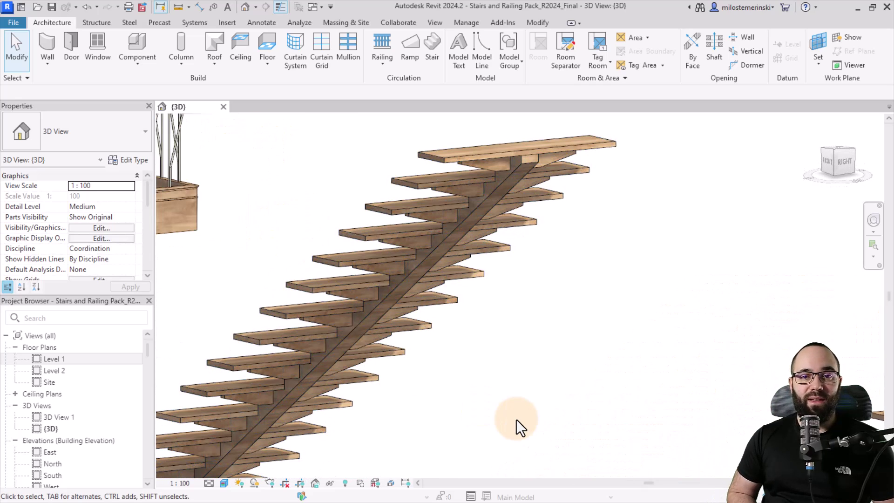
- Examine the underside of the Middle Steel and Wood Support Cantilever Stairs, including the steel stringer and wooden tread supports
scroll(511, 353, "down", 5)
middle_click_drag(511, 353, 488, 350)
scroll(488, 351, "up", 5)
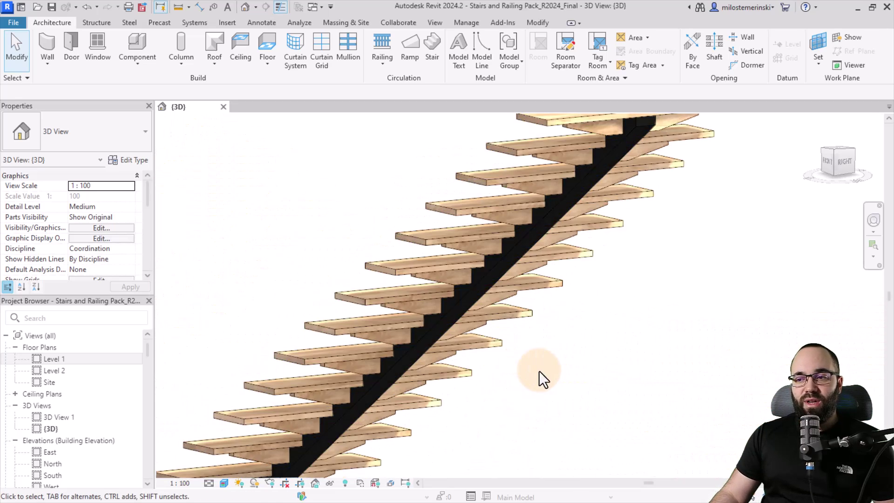
scroll(531, 235, "up", 2)
scroll(488, 278, "down", 3)
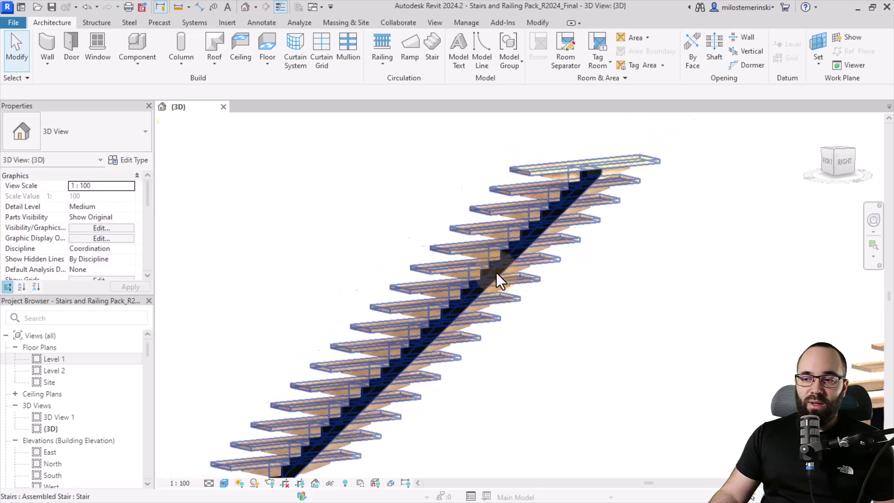
middle_click_drag(574, 351, 573, 359)
scroll(367, 283, "down", 3)
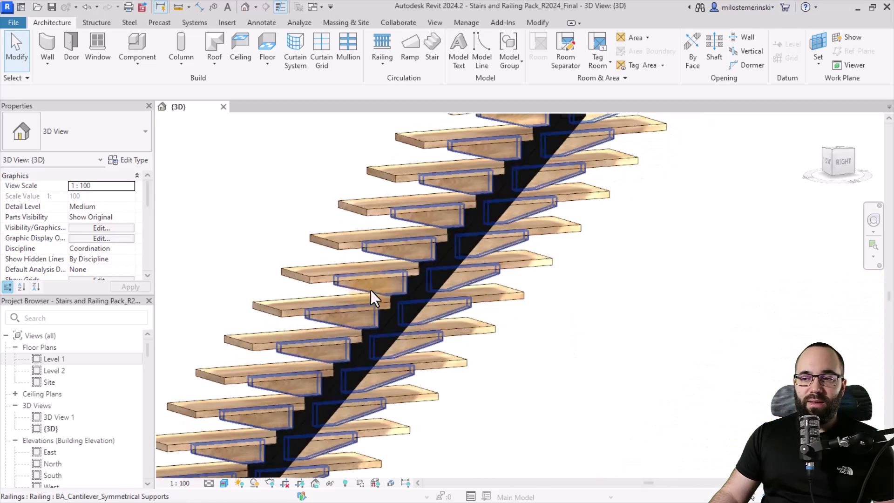
- Inspect the Middle Flat Steel Support Cantilever Stairs from below, checking the flat steel plates under the treads
middle_click_drag(334, 276, 628, 338)
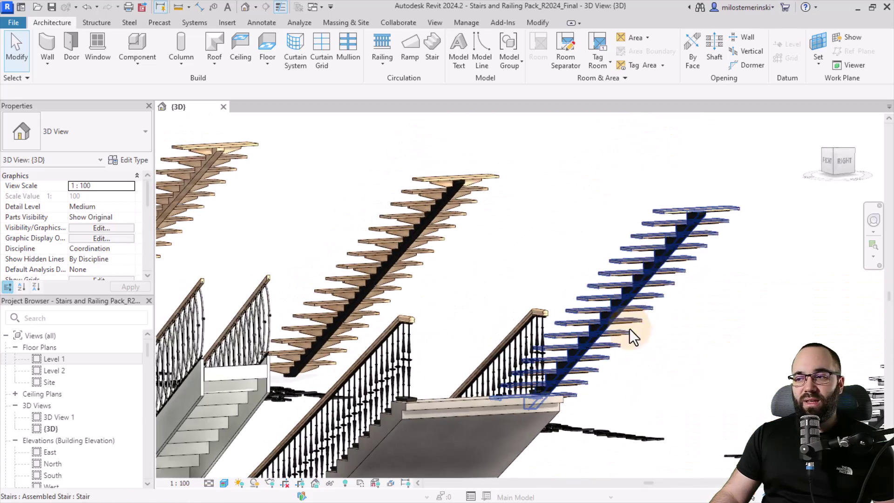
left_click(646, 257)
middle_click_drag(646, 257, 699, 210, "shift")
scroll(675, 239, "up", 6)
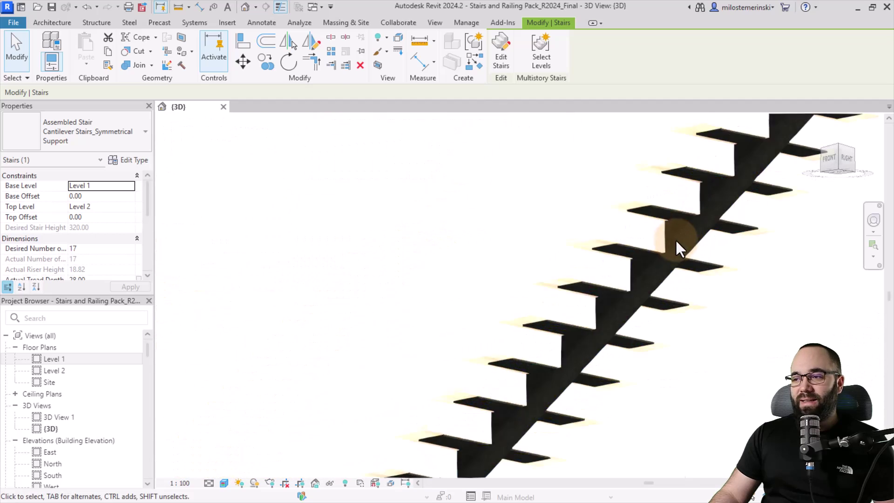
left_click(610, 222)
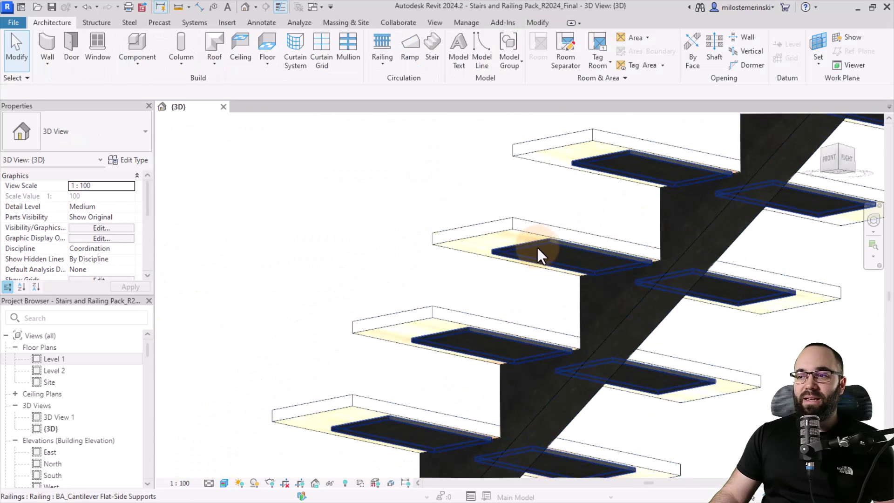
scroll(543, 245, "down", 2)
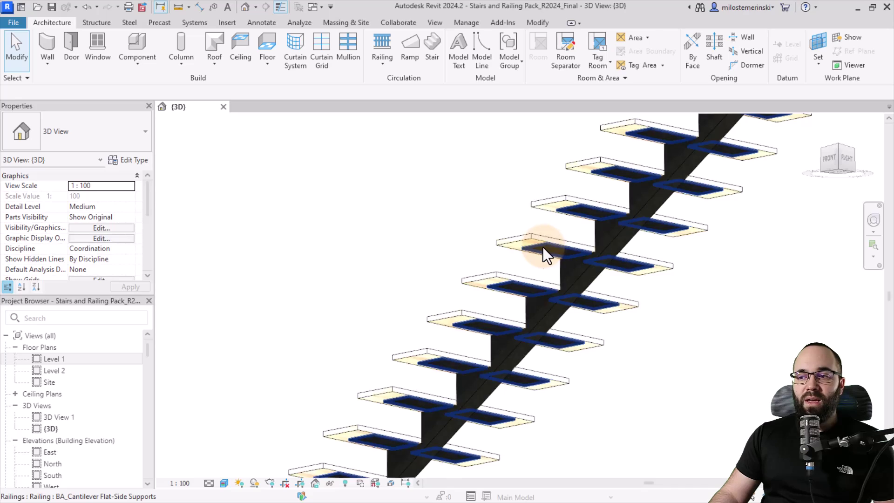
scroll(543, 247, "up", 4)
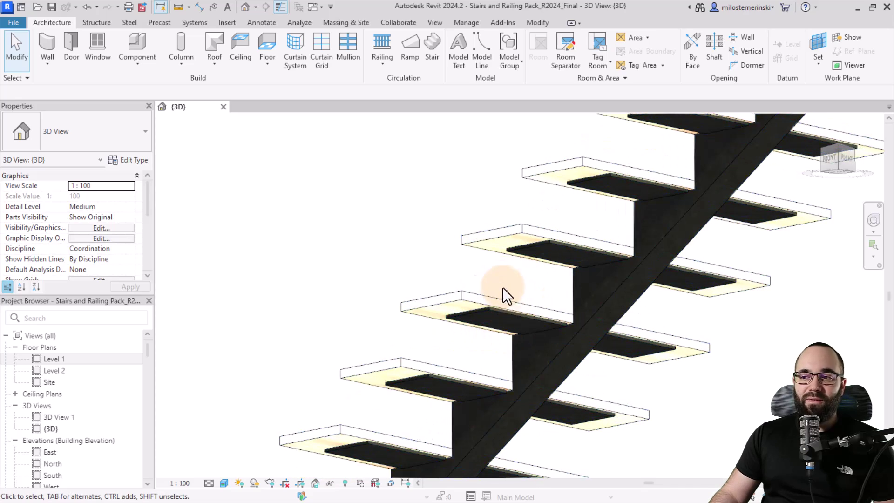
scroll(505, 300, "down", 3)
mouse_move(484, 250)
middle_mouse_down("shift")
mouse_move(544, 340)
mouse_move(651, 425)
mouse_move(516, 328)
middle_mouse_up("shift")
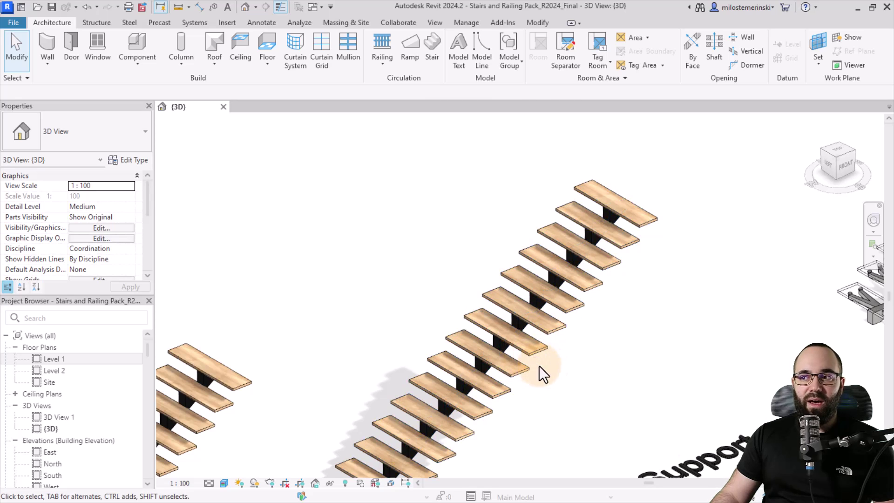
- Examine the Glass Stairs X Support model and select its BA_Glass X Support railing to see the tread supports
scroll(474, 331, "down", 2)
middle_click_drag(540, 386, 515, 348)
scroll(503, 309, "down", 1)
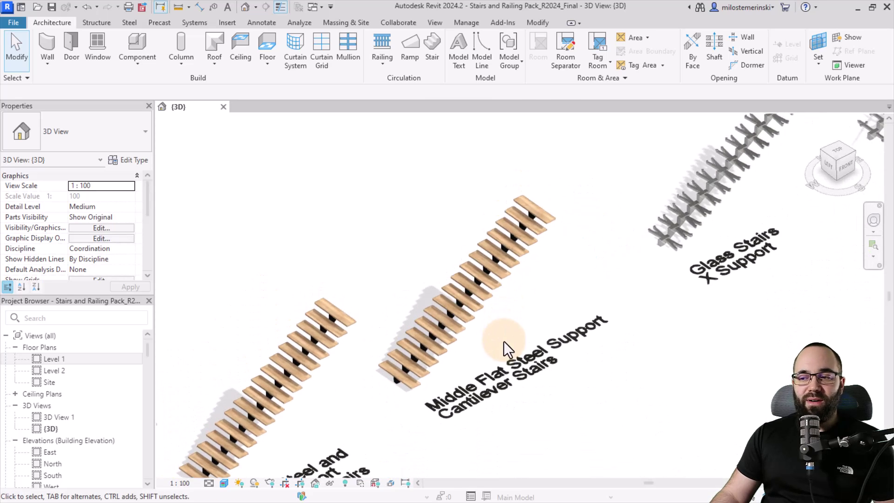
middle_click_drag(509, 305, 317, 345)
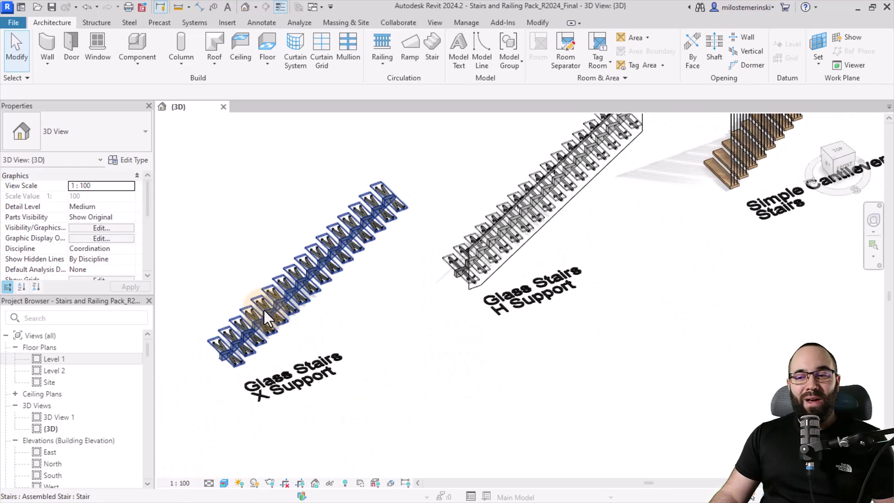
middle_click_drag(264, 309, 300, 327)
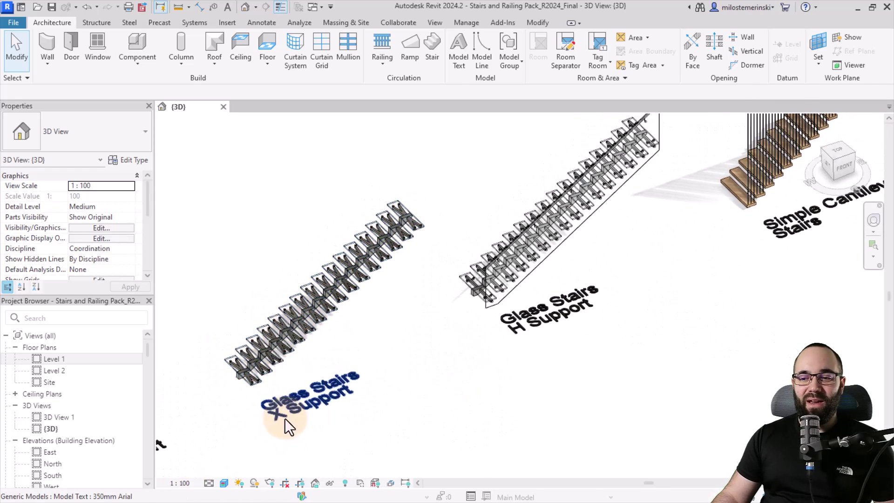
scroll(328, 363, "up", 5)
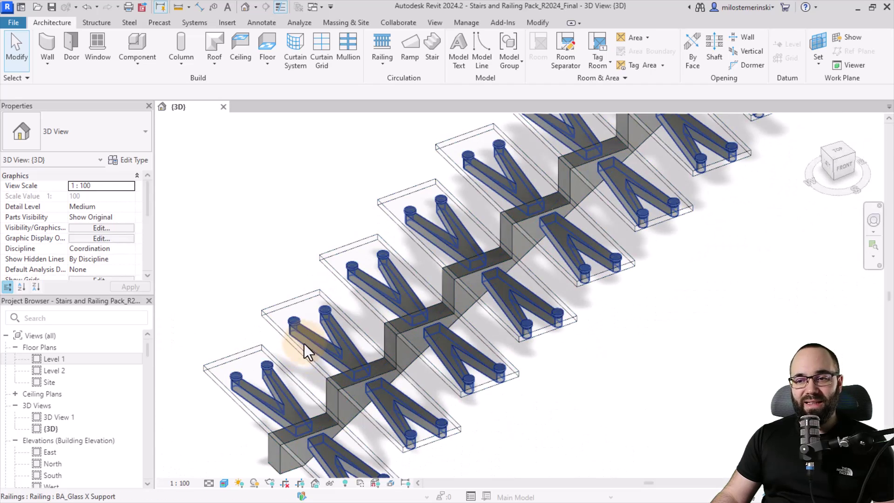
left_click(306, 340)
scroll(289, 386, "down", 4)
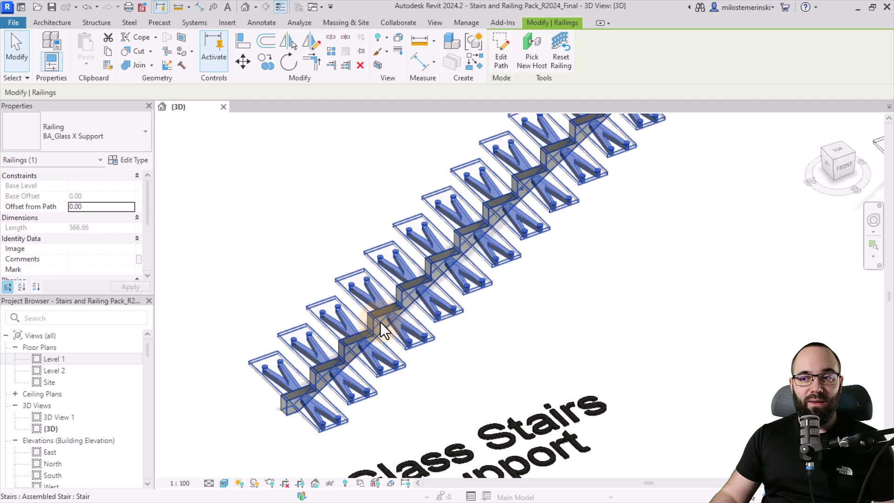
scroll(503, 336, "down", 4)
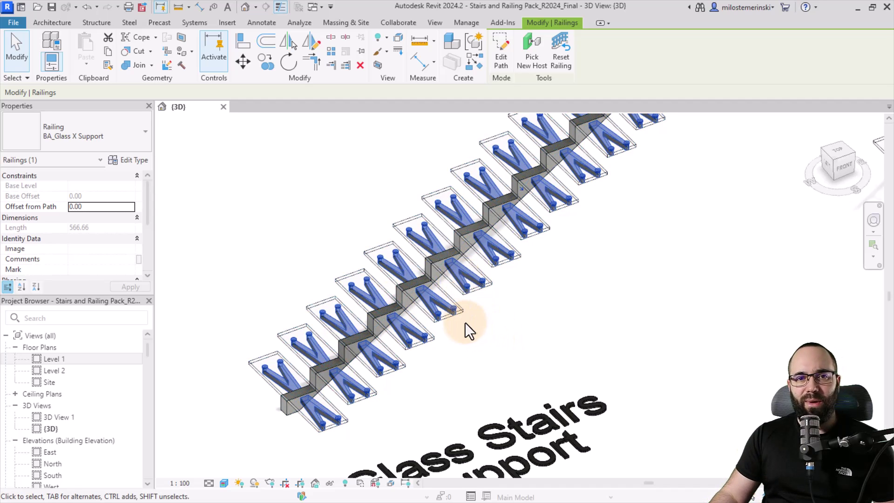
- Inspect the Glass Stairs H Support model from the back, focusing on the H-shaped supports beneath the lowest treads
middle_click_drag(567, 329, 640, 384)
left_click(400, 353)
left_click(640, 384)
scroll(618, 366, "up", 5)
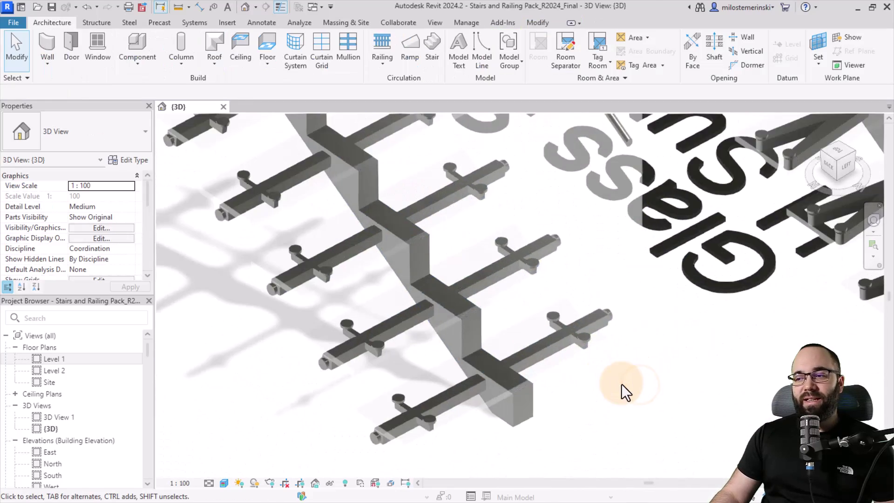
scroll(629, 386, "down", 4)
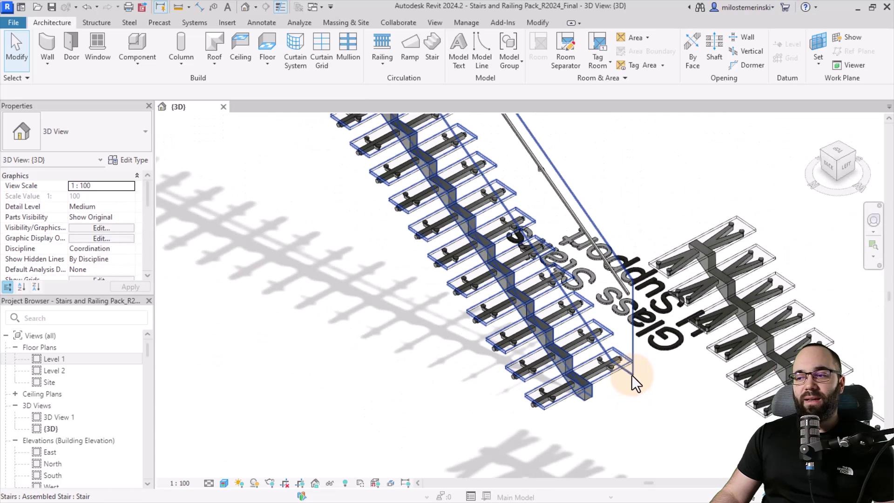
- Examine the stainless steel handrail and its wall brackets along the Glass Stairs X Support model
middle_click_drag(529, 163, 548, 357)
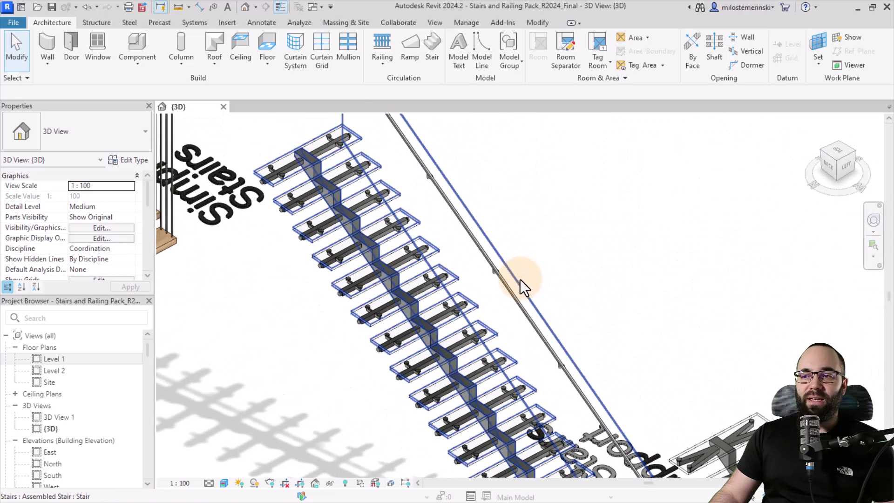
scroll(519, 279, "down", 2)
scroll(404, 133, "up", 6)
scroll(459, 191, "down", 6)
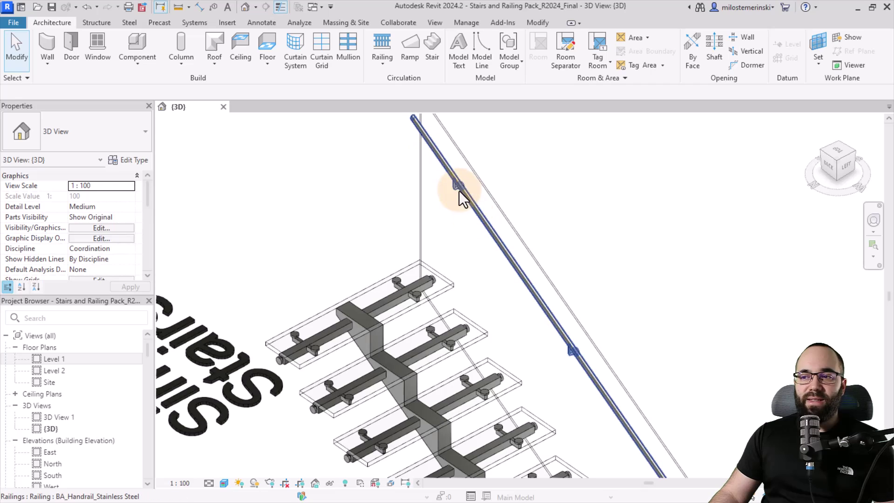
- Select the Simple Cantilever Stairs and view its wooden treads and vertical-bar railing from the front
left_click(349, 278)
middle_click_drag(413, 308, 370, 323, "shift")
middle_click_drag(396, 292, 471, 275)
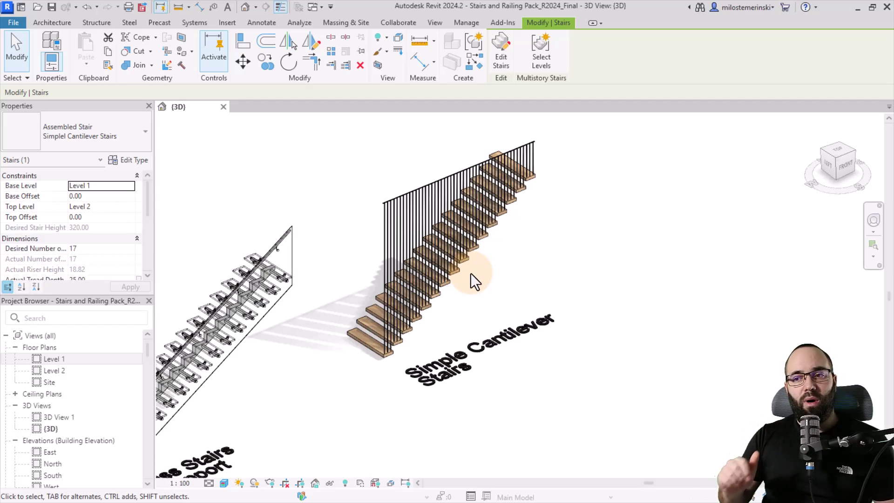
scroll(472, 279, "down", 5)
scroll(425, 385, "up", 3)
middle_click_drag(599, 294, 710, 236)
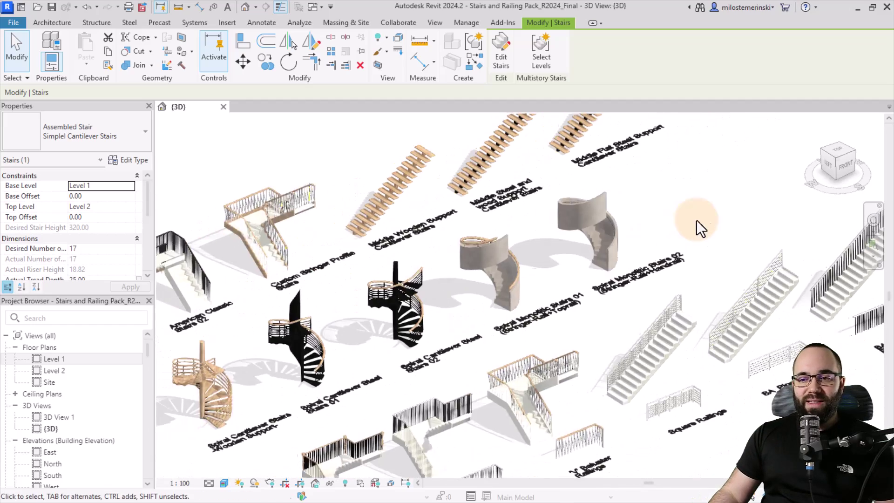
- Select the wooden Spiral Cantilever Stairs and inspect the tread supports from below along with the central column
scroll(202, 417, "up", 6)
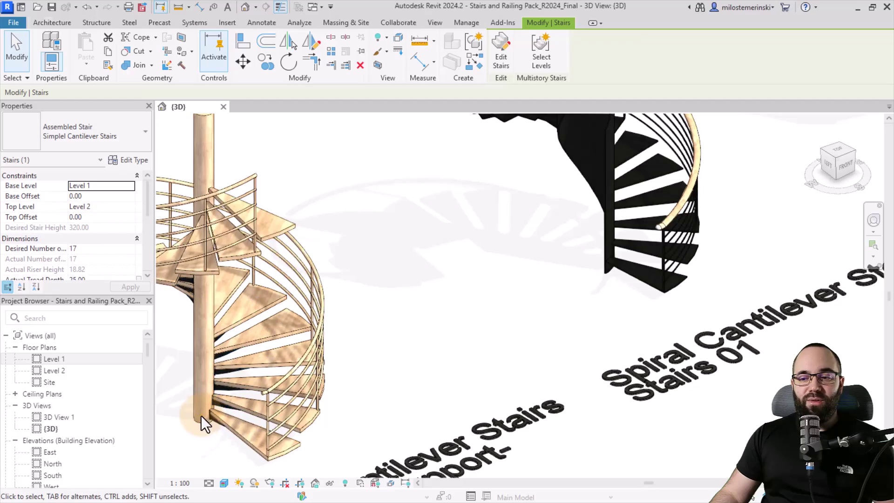
key("Escape")
left_click(230, 429)
middle_click_drag(376, 431, 615, 221, "shift")
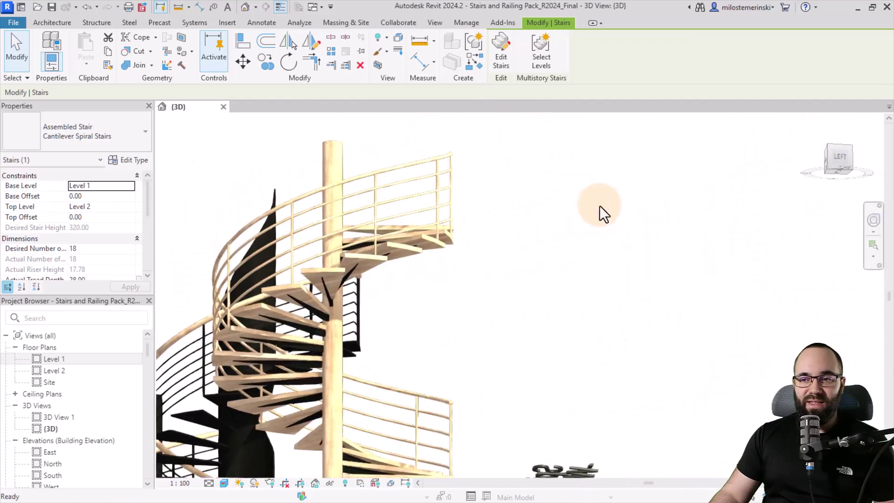
scroll(314, 310, "up", 6)
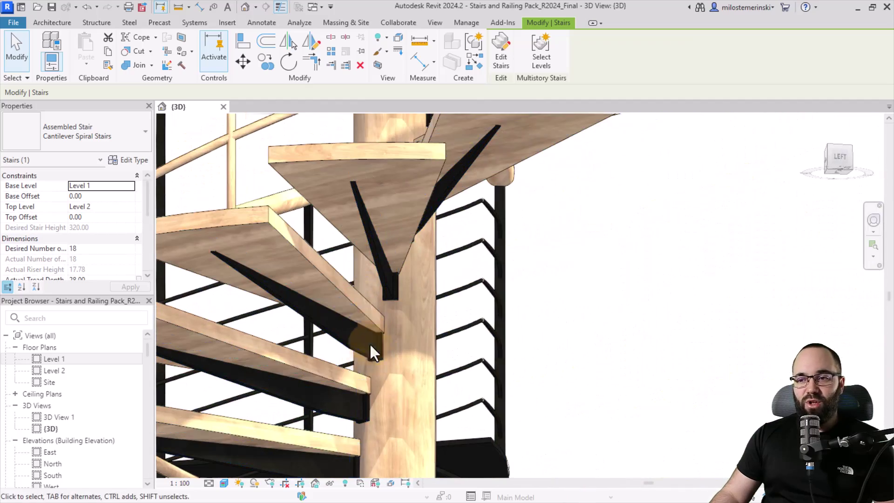
scroll(455, 361, "down", 5)
middle_click_drag(455, 362, 531, 387, "shift")
scroll(532, 387, "up", 5)
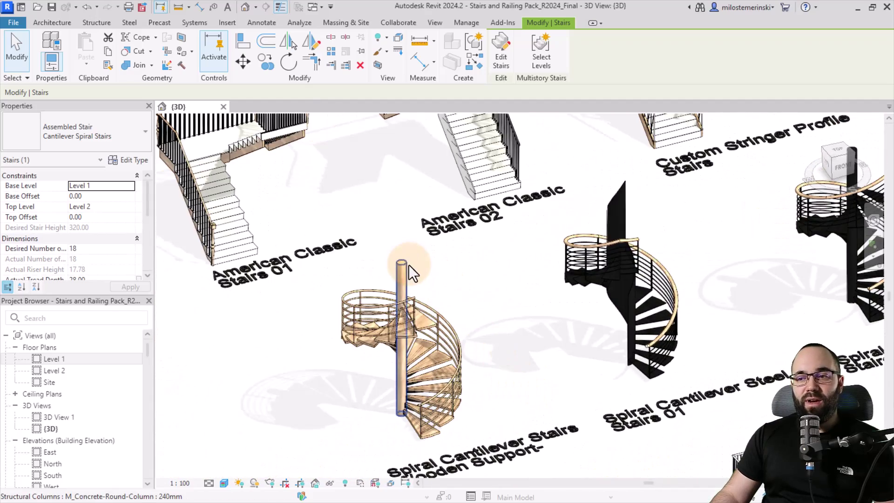
- Select the Spiral Cantilever Steel Stairs 01 and inspect its steel treads and central support from below
middle_click_drag(595, 334, 349, 370)
scroll(417, 370, "up", 5)
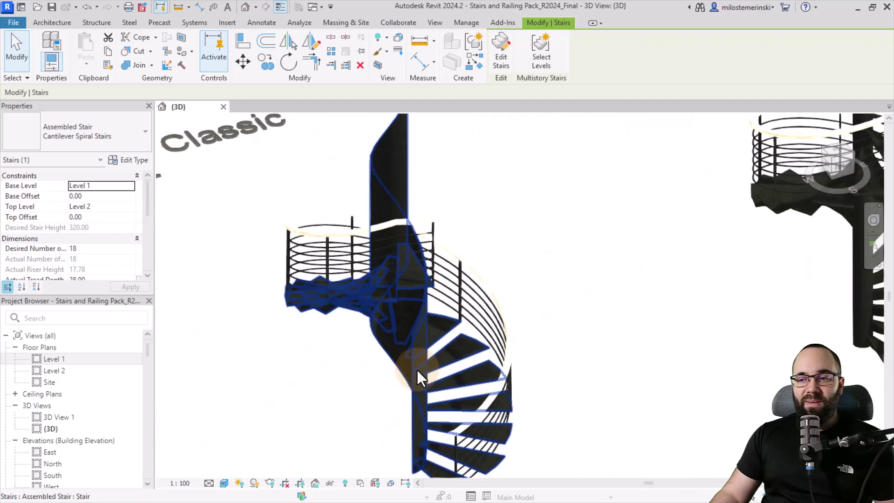
left_click(418, 402)
middle_click_drag(418, 403, 397, 205, "shift")
scroll(523, 320, "down", 2)
scroll(420, 370, "up", 2)
scroll(420, 370, "up", 2)
scroll(311, 337, "up", 2)
- Inspect the BA_Spiral Cantilever_Supports 2 railing that forms the steel supports beneath the spiral treads
left_click(300, 329)
scroll(335, 206, "up", 4)
left_click(437, 267)
middle_click_drag(438, 267, 465, 307)
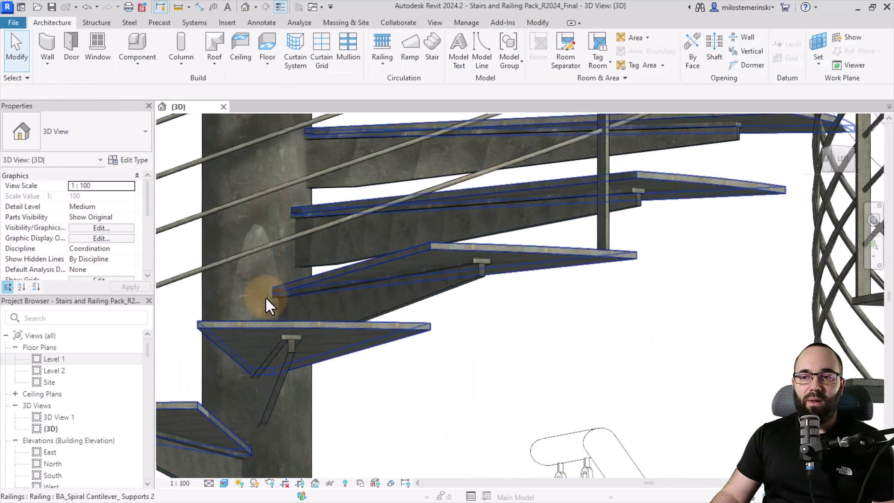
scroll(205, 286, "down", 3)
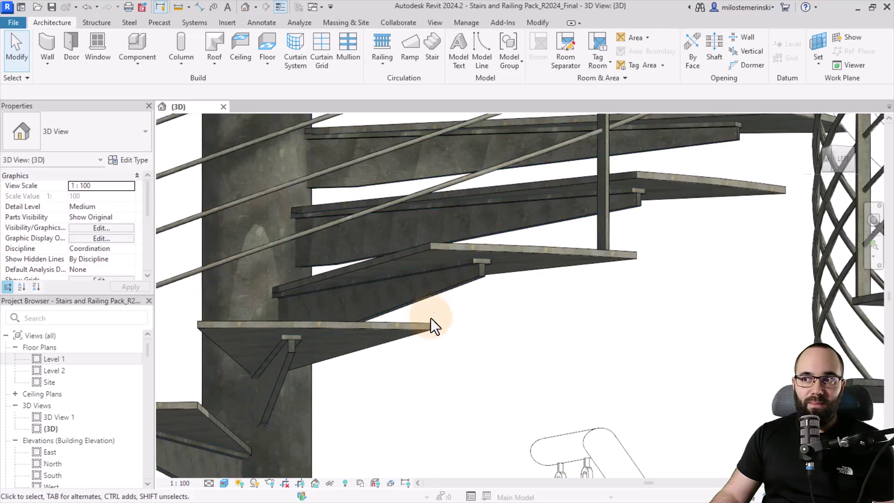
scroll(431, 313, "down", 3)
scroll(426, 317, "down", 5)
- Inspect the Spiral Monolitic Stairs 01, checking the wooden BA_Toprail for Stringer and its rounded end above the concrete stringer
middle_click_drag(454, 242, 496, 313, "shift")
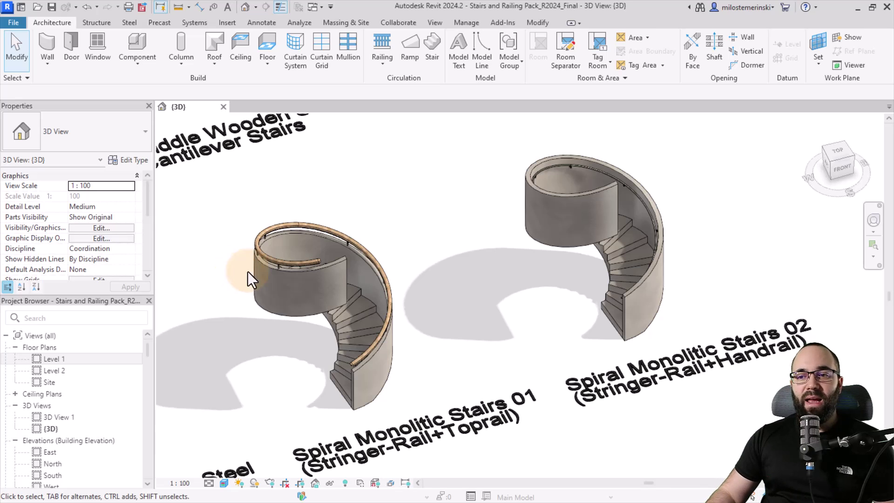
scroll(348, 317, "up", 3)
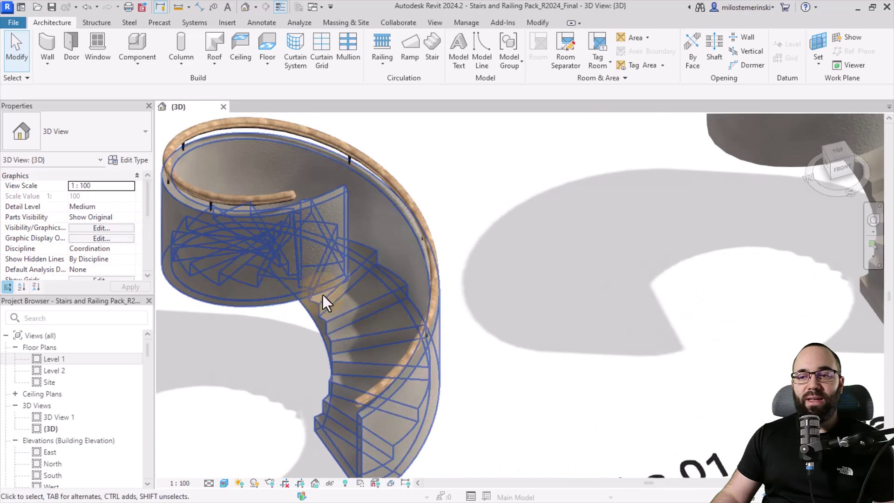
scroll(265, 196, "up", 3)
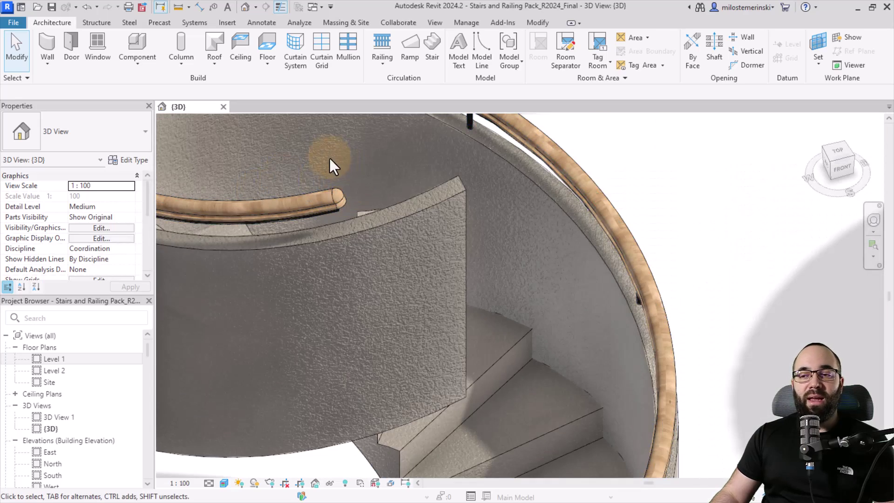
middle_click_drag(311, 170, 366, 227)
scroll(391, 242, "up", 2)
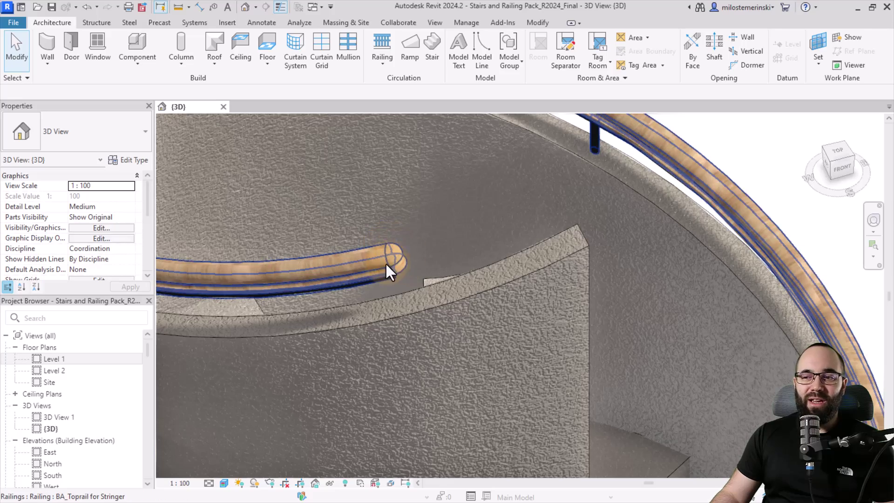
scroll(379, 247, "up", 5)
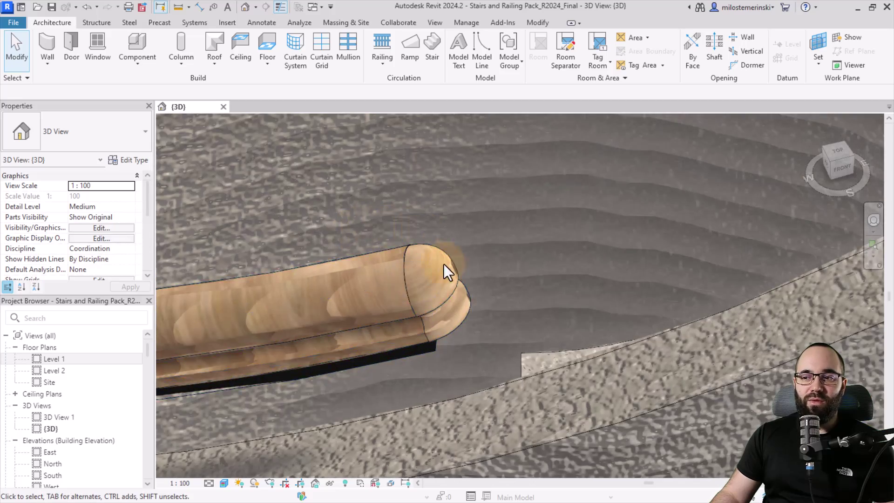
scroll(470, 228, "down", 8)
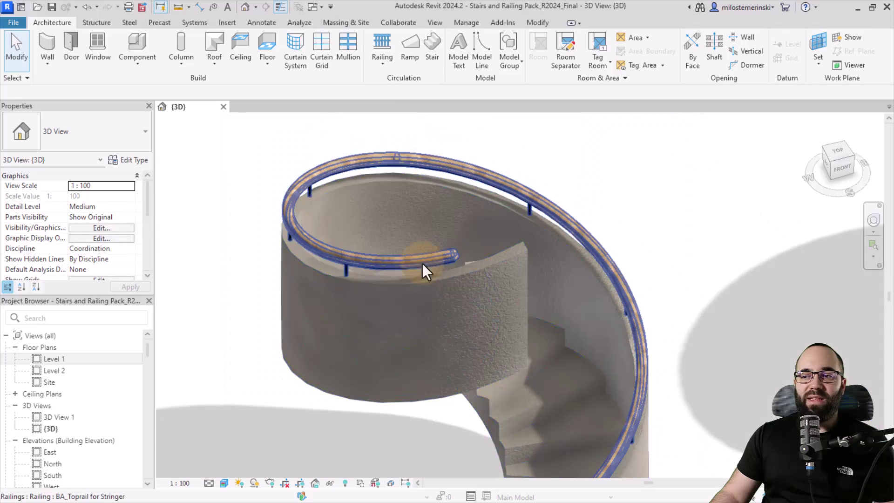
middle_click_drag(419, 259, 441, 177, "shift")
scroll(428, 191, "up", 4)
scroll(391, 219, "down", 8)
- Inspect the Spiral Monolitic Stairs 02, checking the BA_Handrail for Stringer mounted inside the concrete stringer wall
middle_click_drag(327, 223, 440, 235, "shift")
scroll(440, 235, "up", 5)
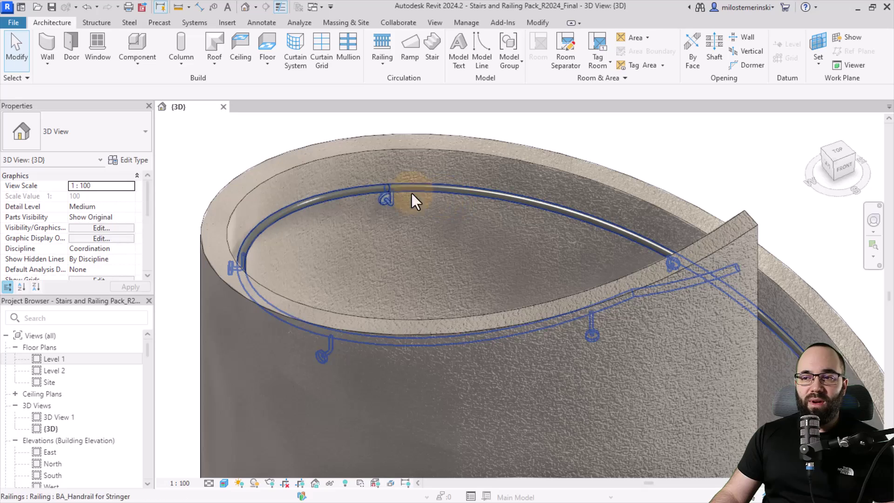
scroll(378, 205, "down", 5)
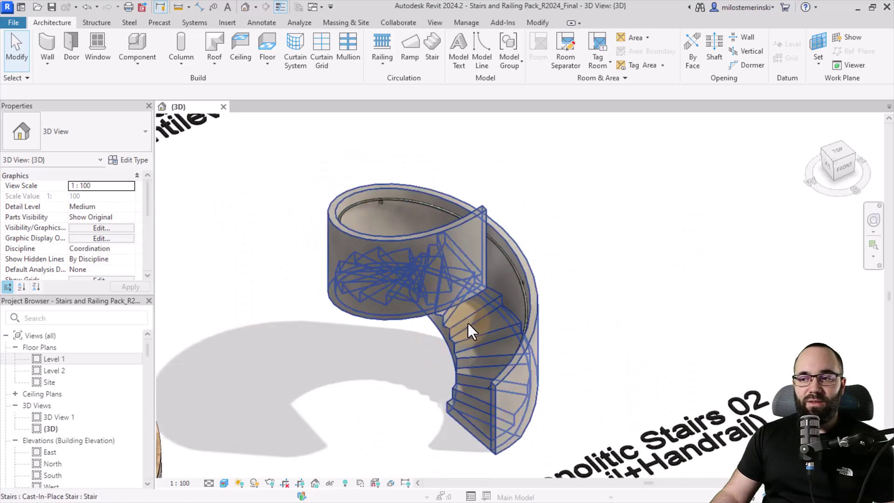
- Examine the flat American Classic Railings sample, including its wooden posts, top rail and the base plates of the balusters
scroll(467, 323, "down", 6)
middle_click_drag(494, 258, 468, 207)
scroll(352, 405, "up", 8)
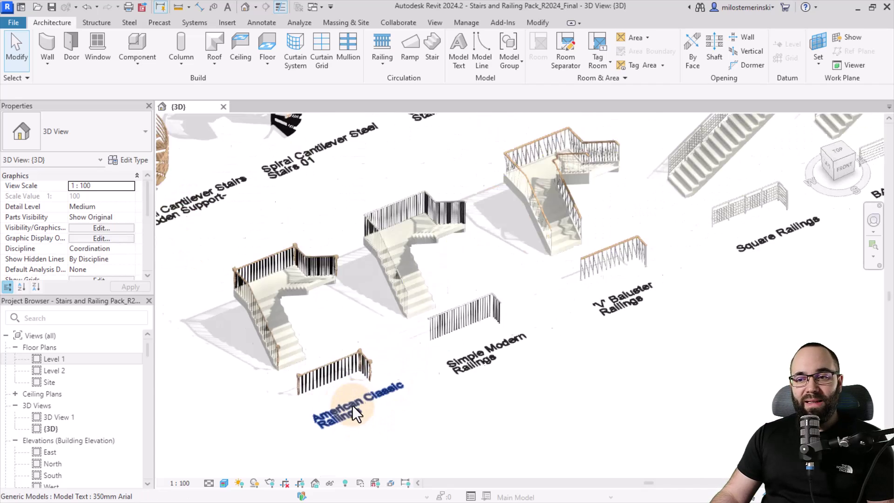
middle_click_drag(322, 389, 361, 325)
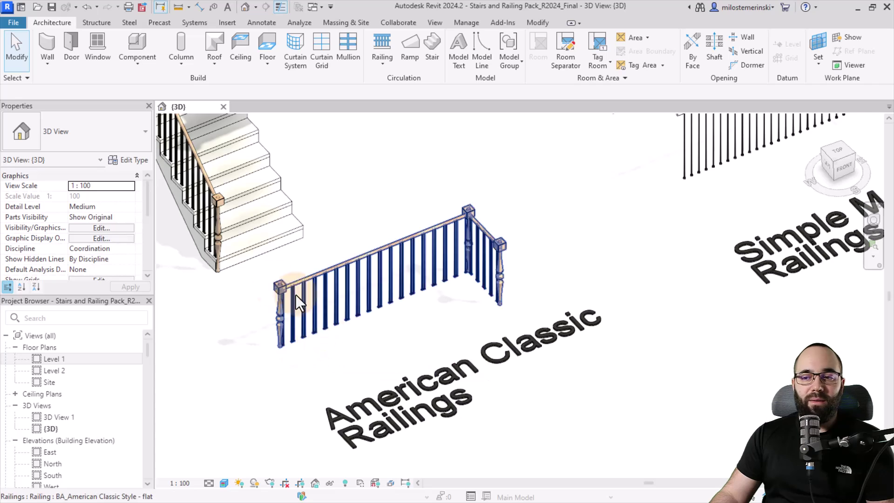
scroll(307, 335, "up", 5)
scroll(347, 377, "down", 5)
scroll(413, 356, "up", 8)
scroll(410, 330, "up", 5)
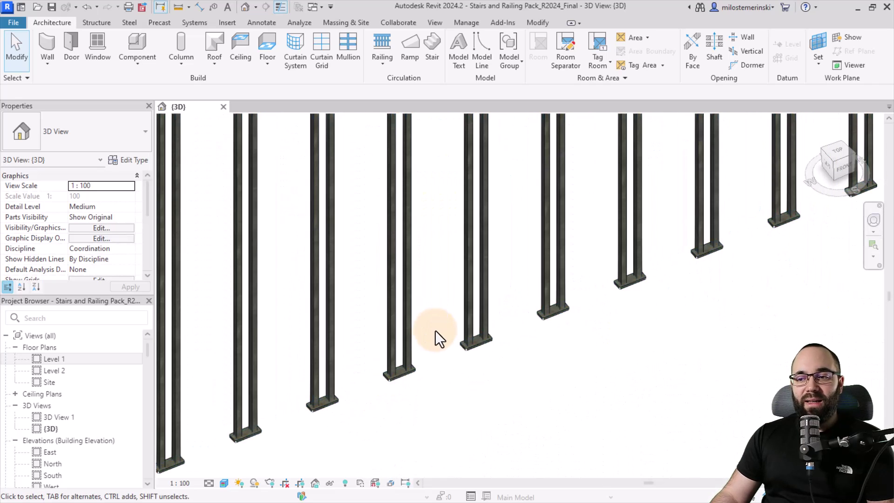
scroll(423, 345, "down", 6)
scroll(410, 356, "up", 2)
scroll(406, 354, "down", 6)
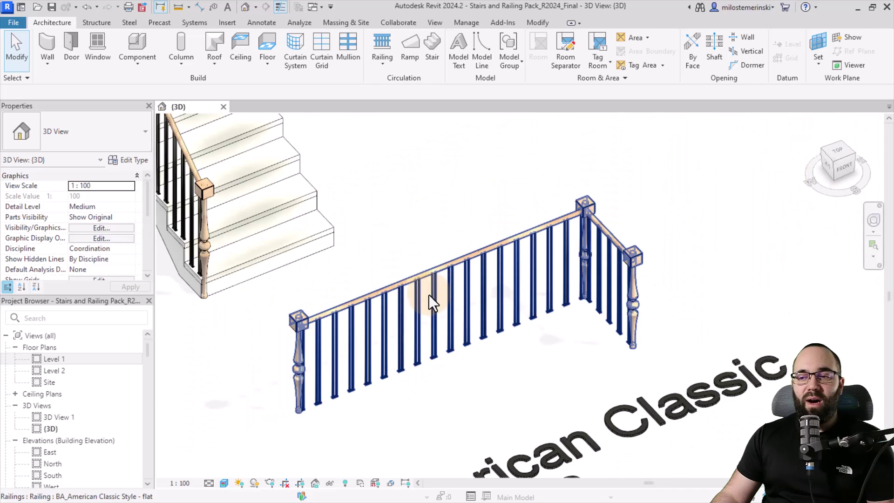
- Inspect how the American Classic railing's balusters sit on the treads of the adjacent stair
scroll(428, 303, "down", 2)
middle_click_drag(436, 327, 280, 286, "shift")
scroll(334, 256, "up", 3)
left_click(335, 257)
middle_click_drag(334, 256, 242, 343, "shift")
left_click(242, 344)
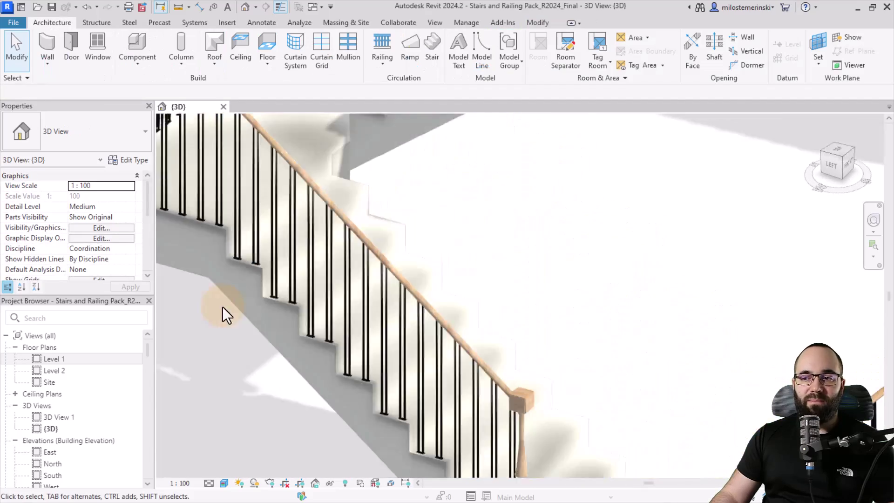
- Examine the Simple Modern Railings sample, including the baluster bases and the round top rail
scroll(354, 292, "down", 7)
middle_click_drag(630, 332, 487, 354, "shift")
scroll(437, 305, "up", 10)
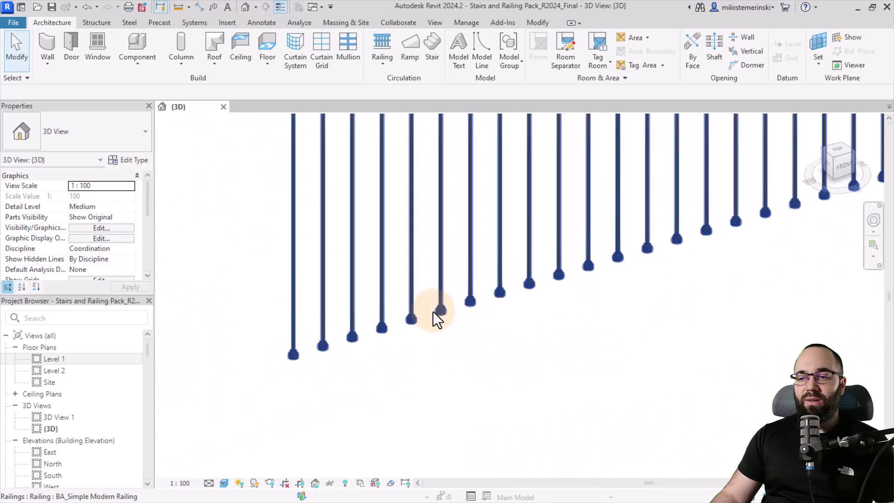
scroll(395, 353, "down", 8)
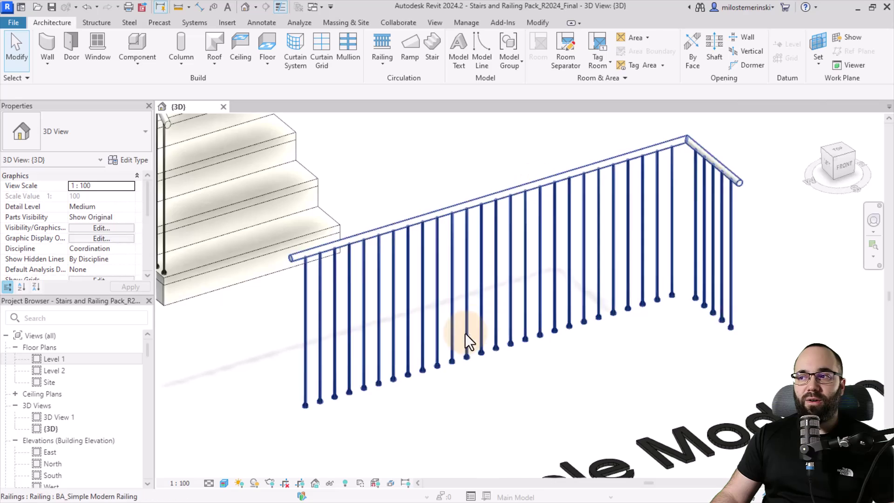
- Inspect the Simple Modern railing on its stair from the side, checking how the balusters meet the treads
scroll(466, 331, "down", 5)
middle_click_drag(418, 306, 461, 365)
scroll(279, 204, "up", 5)
left_click(321, 228)
middle_click_drag(342, 249, 433, 300, "shift")
key("Escape")
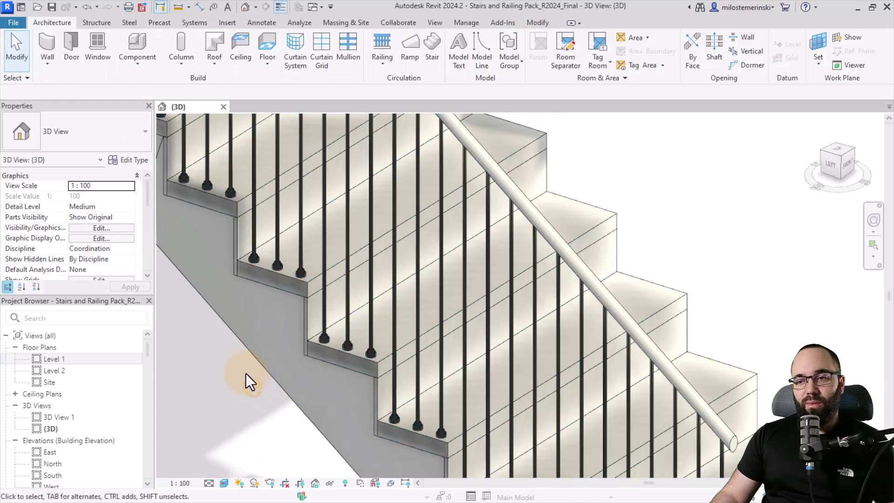
- Examine the continuous 'V' Baluster Railings sample, including its wooden top rail, end posts and slanted balusters
scroll(203, 307, "down", 5)
middle_click_drag(259, 318, 453, 375, "shift")
scroll(518, 330, "up", 5)
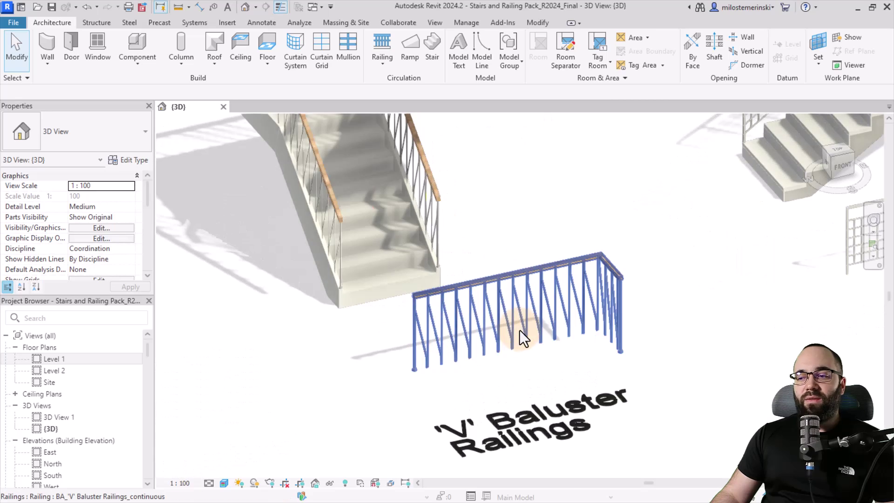
scroll(517, 331, "up", 2)
scroll(329, 373, "up", 4)
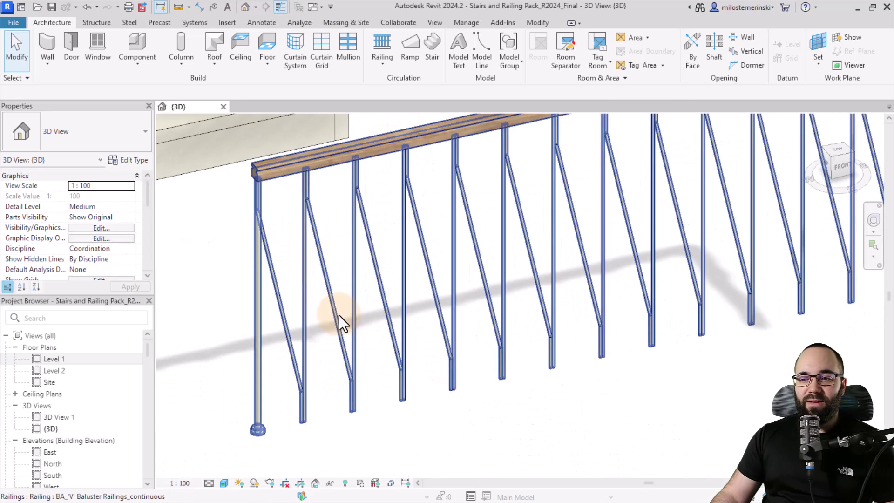
scroll(396, 332, "down", 5)
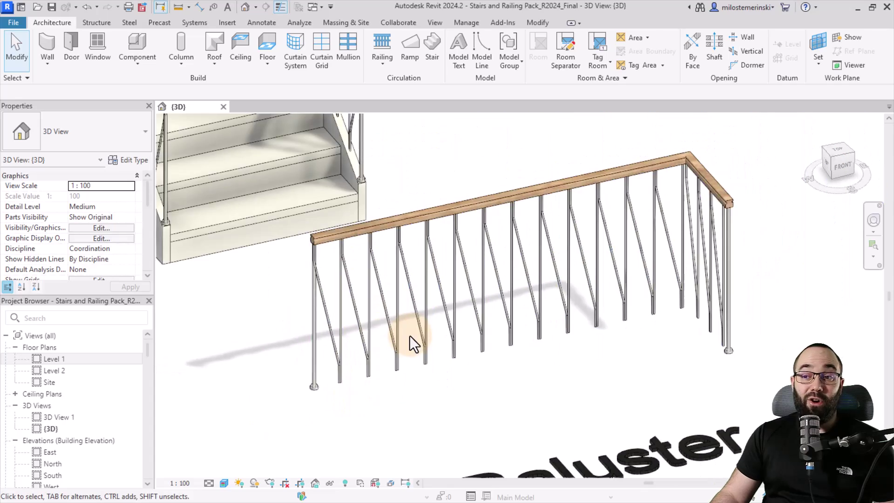
scroll(407, 347, "down", 5)
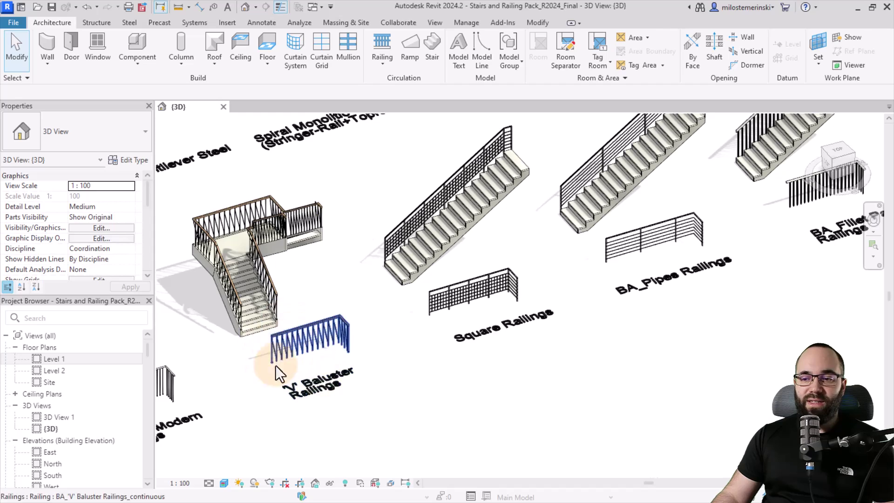
- Survey the remaining railing samples from Square Railings through Floor to Floor Railings and 'V' Baluster Stringer Railings
scroll(296, 376, "down", 2)
middle_click_drag(644, 385, 512, 393)
scroll(607, 309, "up", 4)
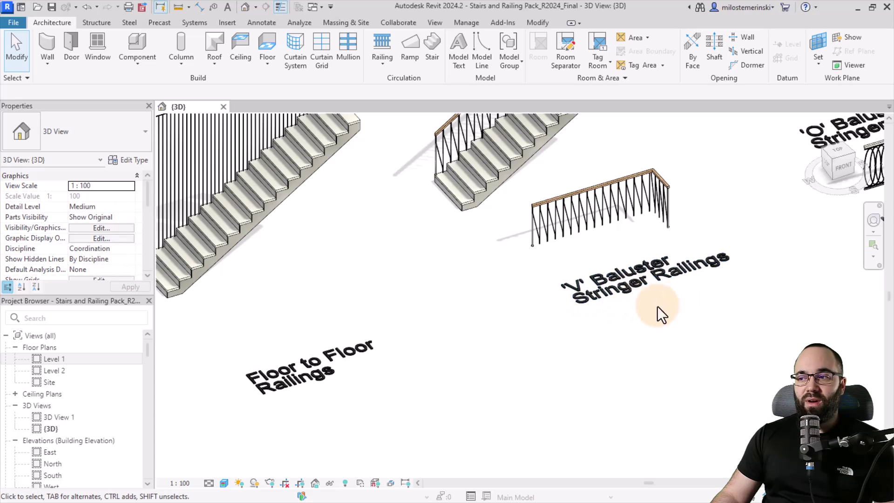
scroll(681, 293, "down", 3)
scroll(682, 293, "down", 2)
middle_click_drag(470, 375, 582, 370)
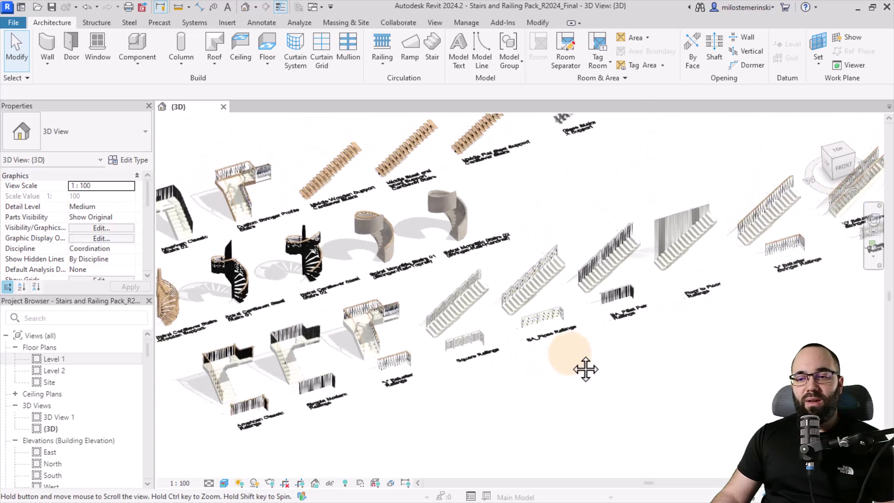
- Inspect the non-continuous 'V' Baluster railing on the stair beside the 'V' Baluster Railings sample
scroll(373, 365, "up", 6)
scroll(353, 351, "down", 3)
scroll(384, 395, "up", 7)
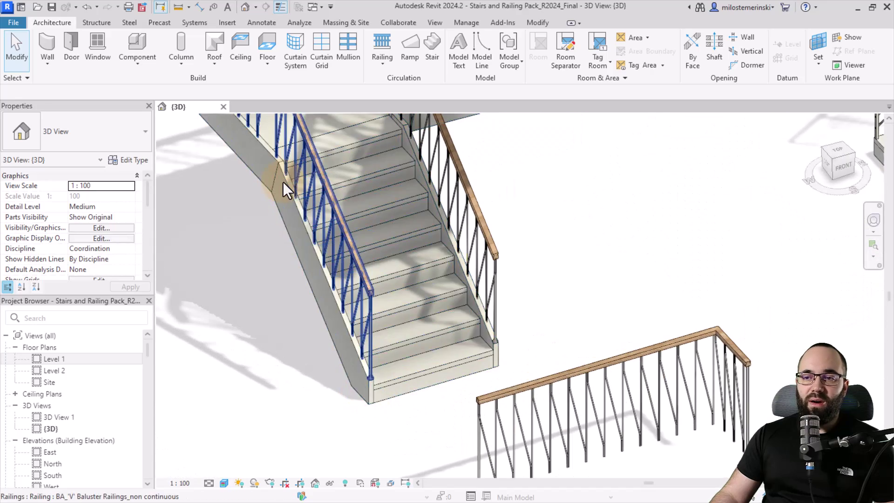
scroll(310, 322, "down", 3)
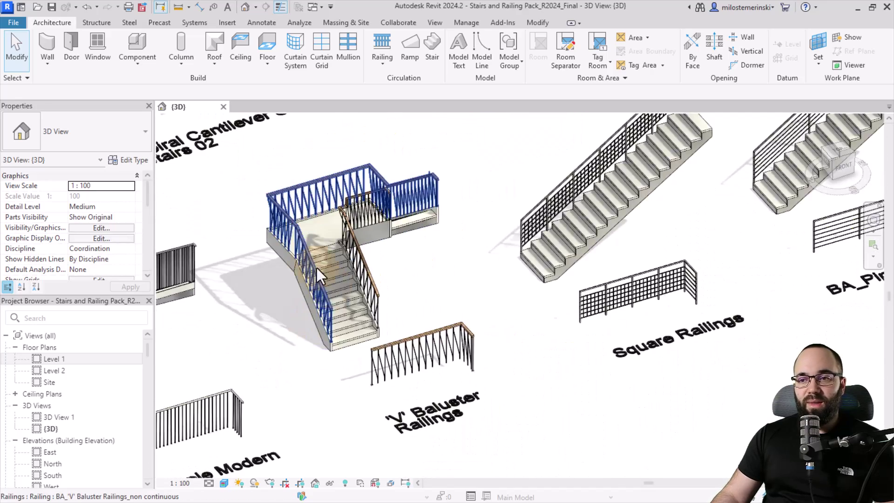
- Compare how the 'V' balusters meet the stringer on the non-continuous stair and the treads on the 'V' Baluster Stringer Railings stair
scroll(292, 277, "up", 7)
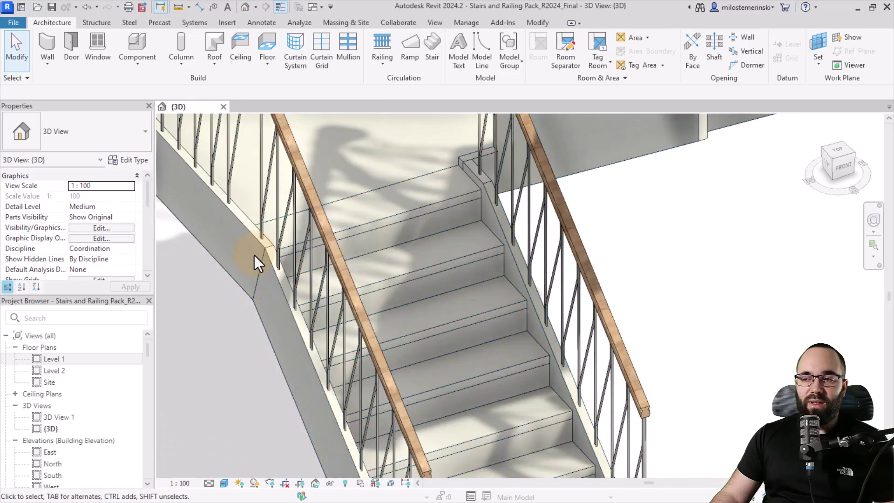
scroll(251, 251, "down", 5)
middle_click_drag(675, 287, 301, 484)
middle_click_drag(716, 355, 580, 367)
scroll(414, 303, "up", 8)
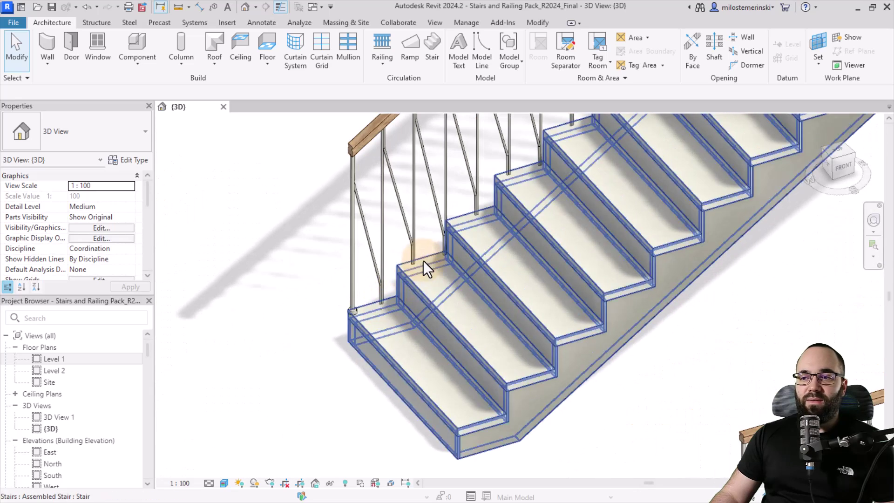
scroll(430, 278, "down", 3)
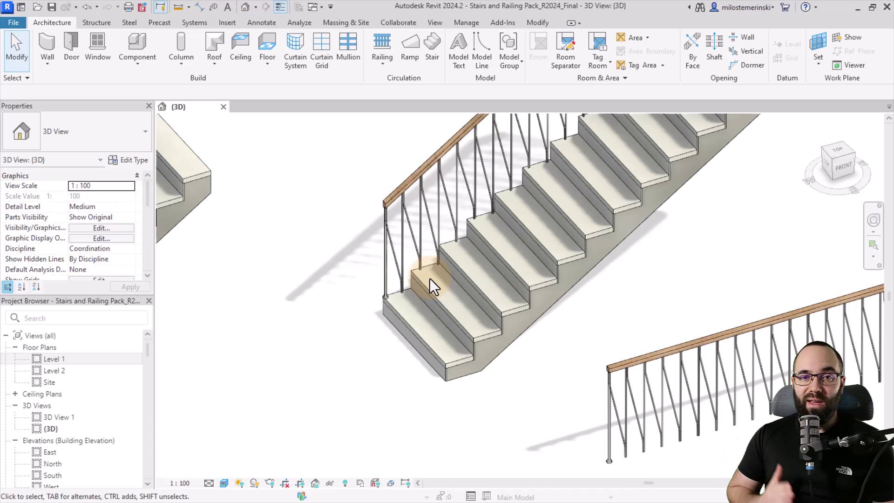
scroll(558, 298, "down", 8)
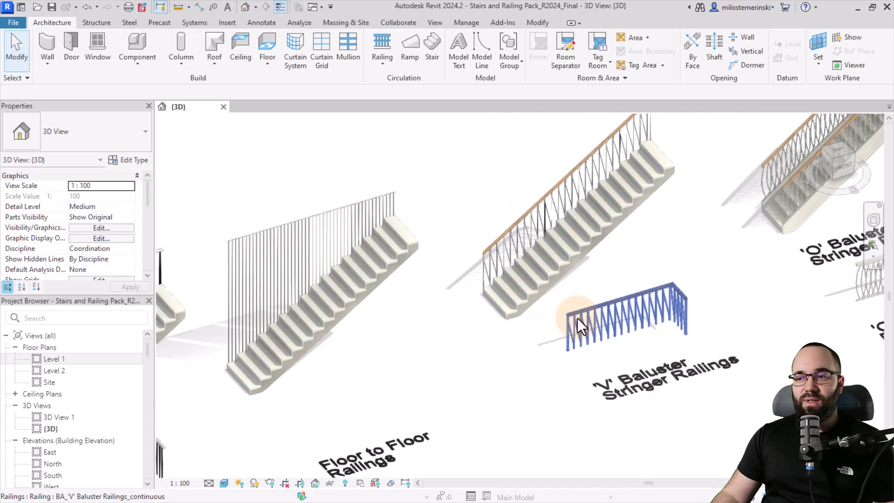
- Examine the Square Railings sample, including its posts, top rail and grid infill, and its matching stair
middle_click_drag(594, 308, 873, 237)
scroll(420, 378, "up", 6)
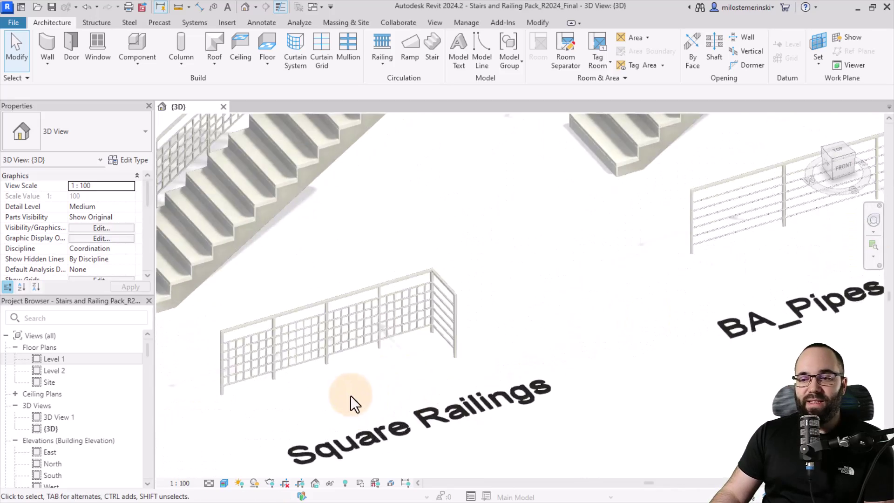
scroll(433, 326, "up", 6)
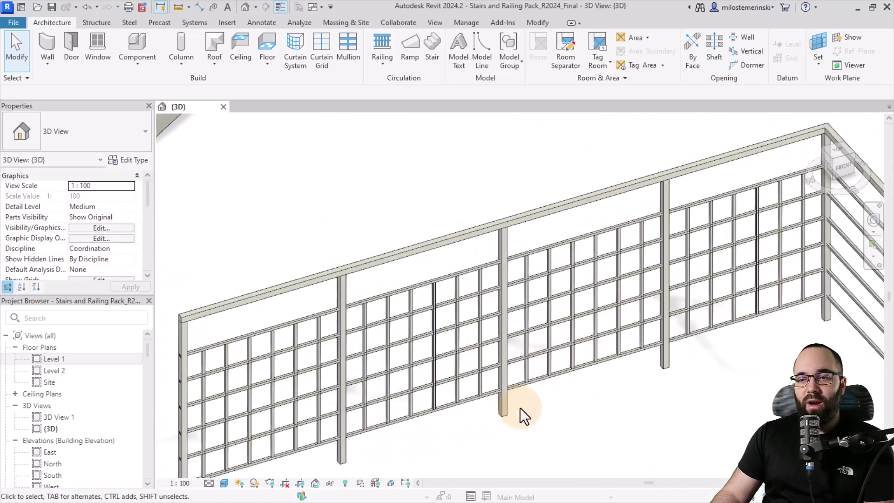
scroll(295, 328, "down", 6)
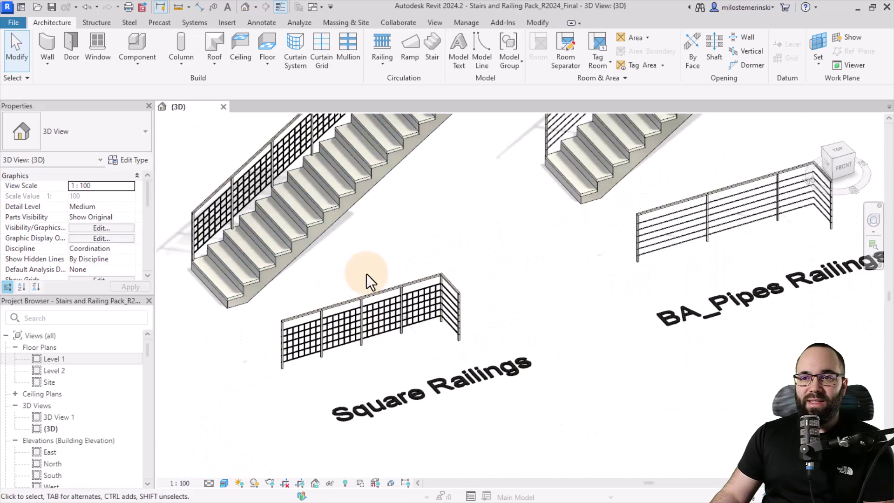
middle_click_drag(355, 292, 380, 379)
- Examine the BA_Pipes Railings sample and its stair, checking the posts, top rail and horizontal pipes around the corner
middle_click_drag(565, 385, 345, 404)
scroll(412, 345, "up", 4)
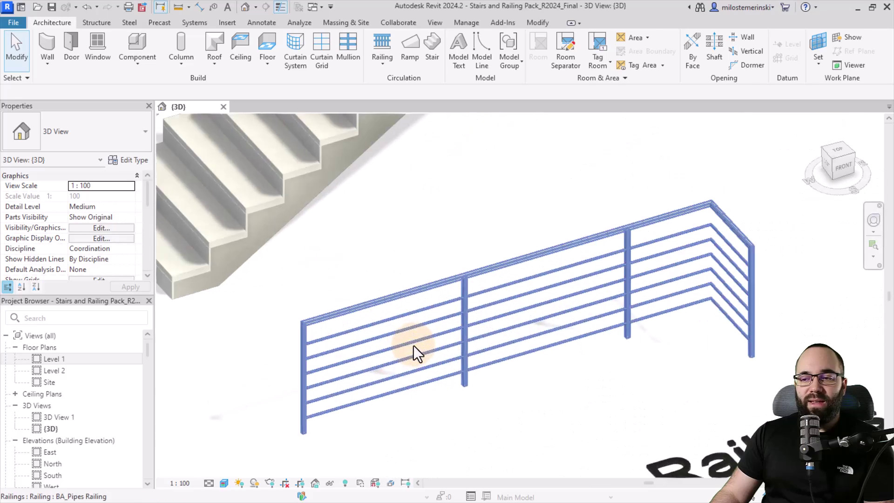
scroll(433, 277, "down", 5)
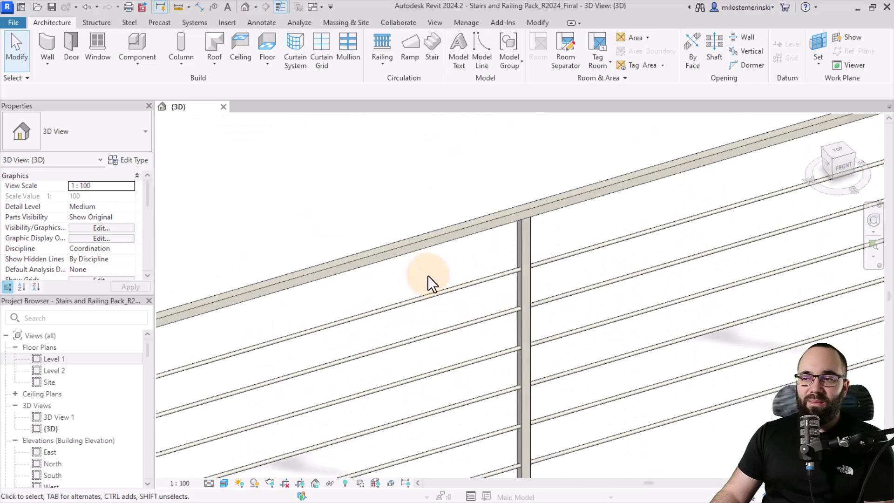
scroll(433, 243, "down", 2)
middle_click_drag(455, 207, 398, 310)
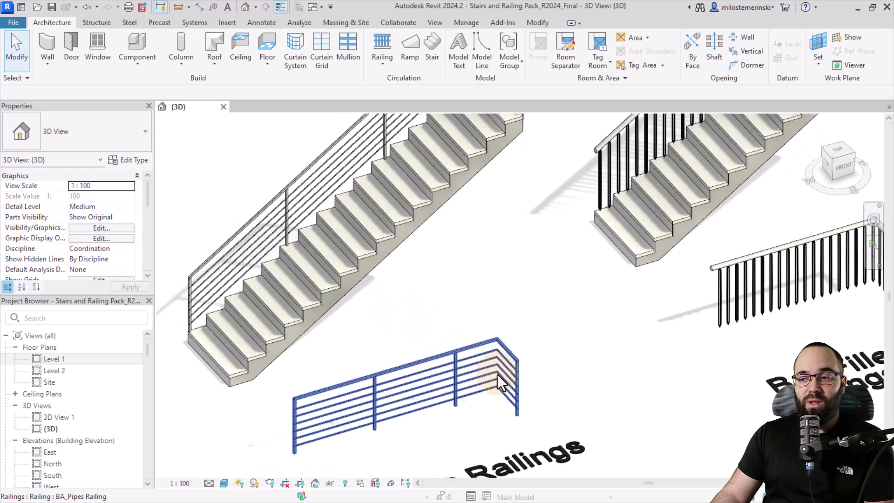
scroll(505, 425, "up", 3)
middle_click_drag(505, 425, 506, 322)
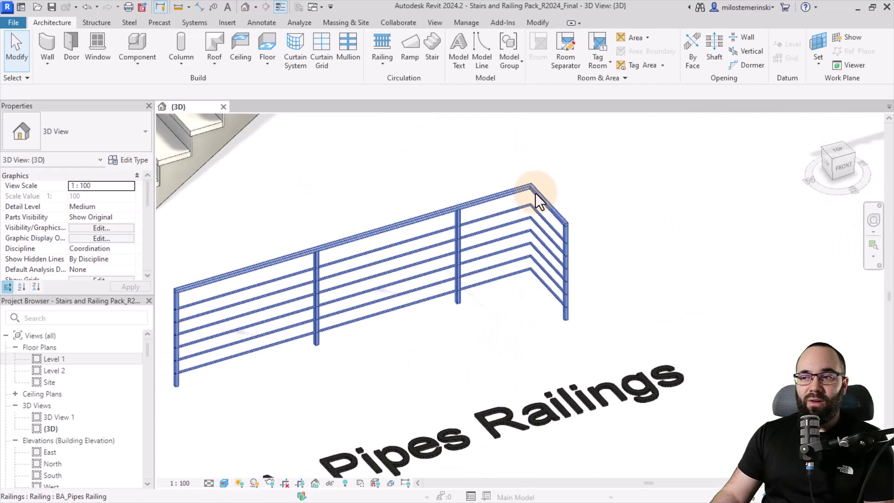
scroll(515, 278, "down", 2)
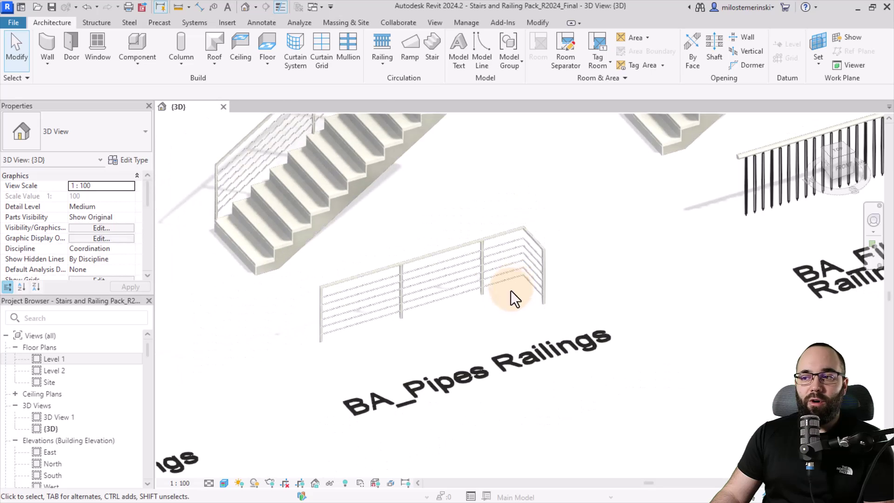
scroll(486, 308, "down", 2)
- Inspect the Filleted Balusters railing, checking the rounded baluster ends, their connection to the round top rail and their placement on the stair
middle_click_drag(510, 281, 558, 337)
scroll(452, 301, "up", 6)
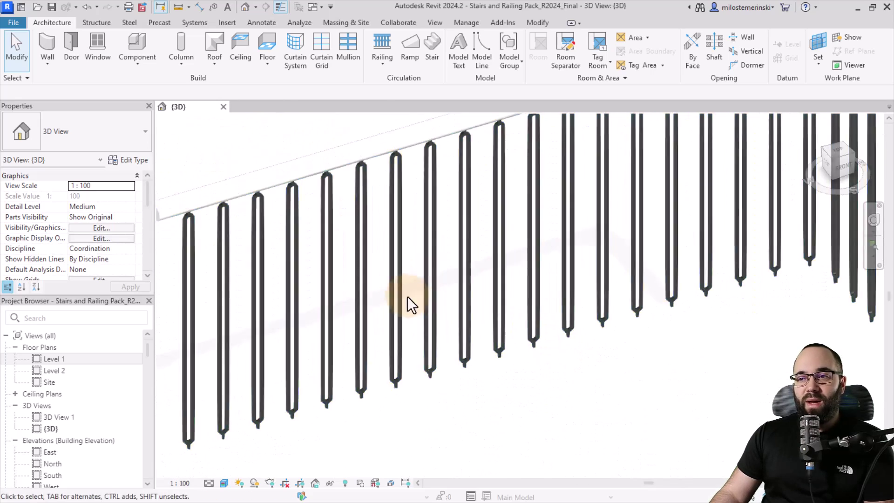
scroll(426, 326, "up", 2)
scroll(432, 412, "up", 3)
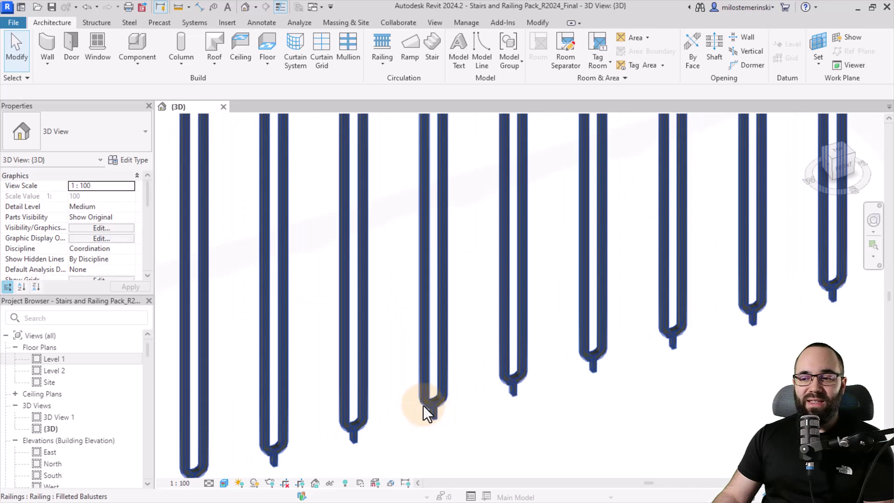
scroll(420, 442, "down", 5)
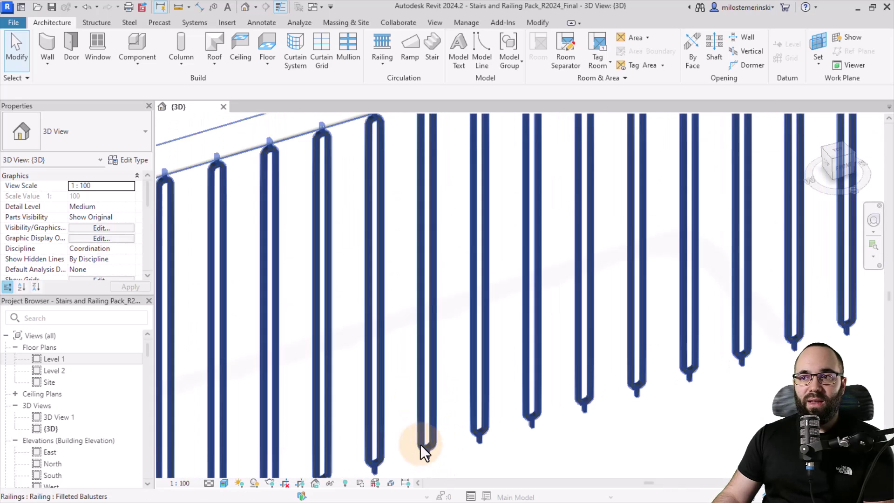
scroll(431, 228, "up", 5)
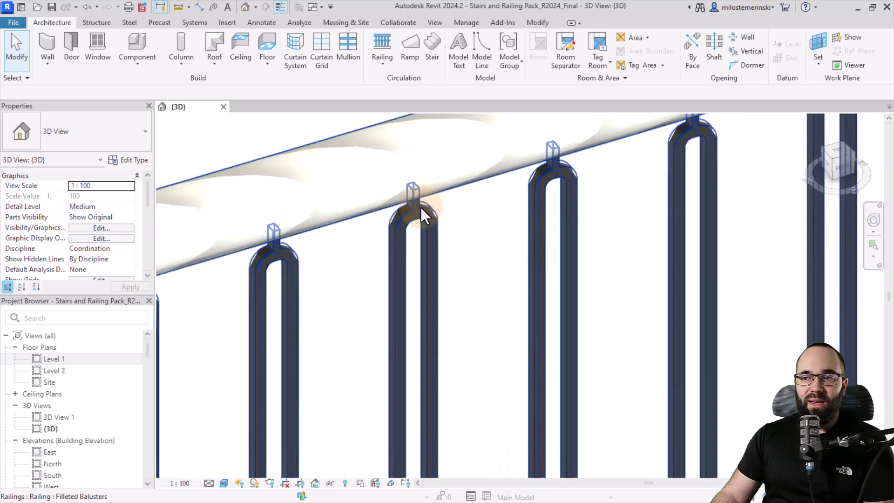
scroll(419, 204, "down", 7)
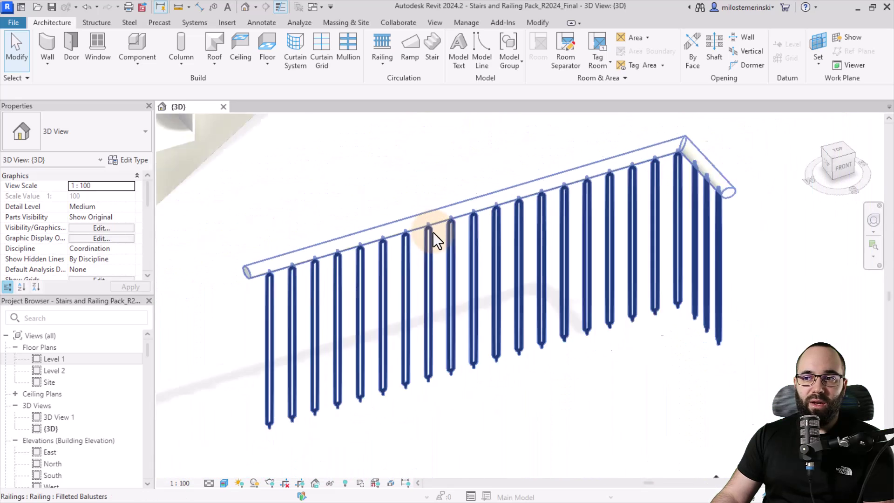
middle_click_drag(317, 212, 415, 437)
scroll(342, 320, "up", 3)
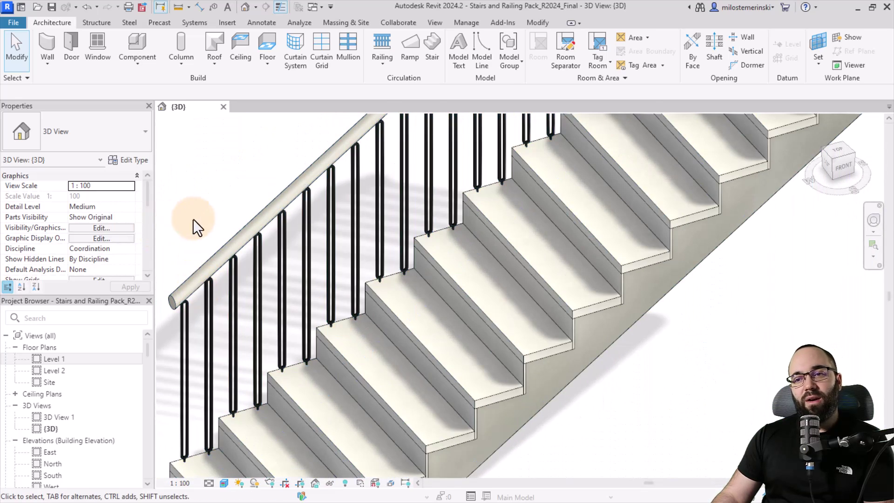
- Inspect the Floor to Floor Railings sample and its full-height balusters along the stair
scroll(203, 217, "down", 5)
scroll(204, 217, "down", 3)
middle_click_drag(204, 217, 422, 303)
scroll(445, 271, "up", 3)
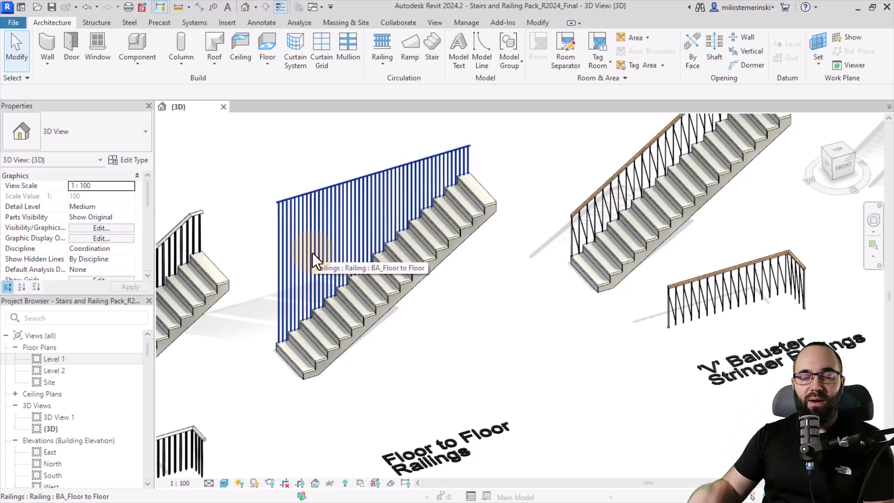
middle_click_drag(577, 392, 383, 429)
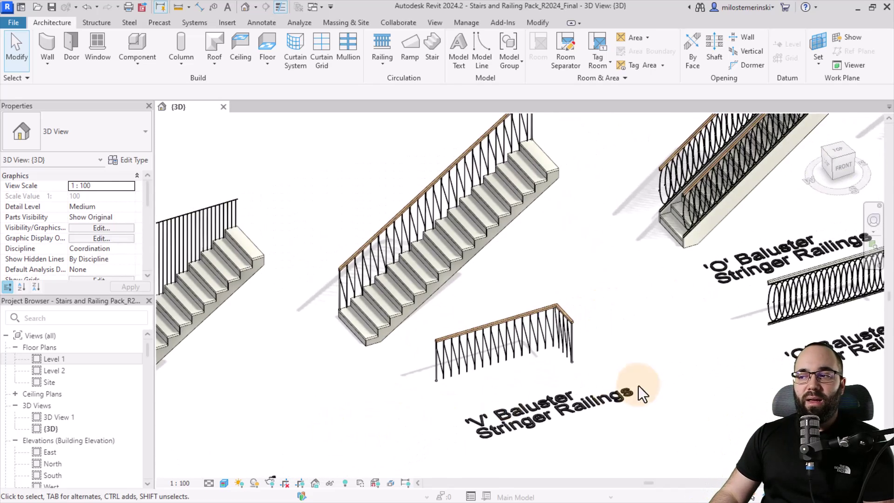
- Examine the 'O' Baluster floor-type railing sample from a lower angle, including its oval balusters and top rail
middle_click_drag(634, 385, 323, 449)
scroll(485, 358, "up", 4)
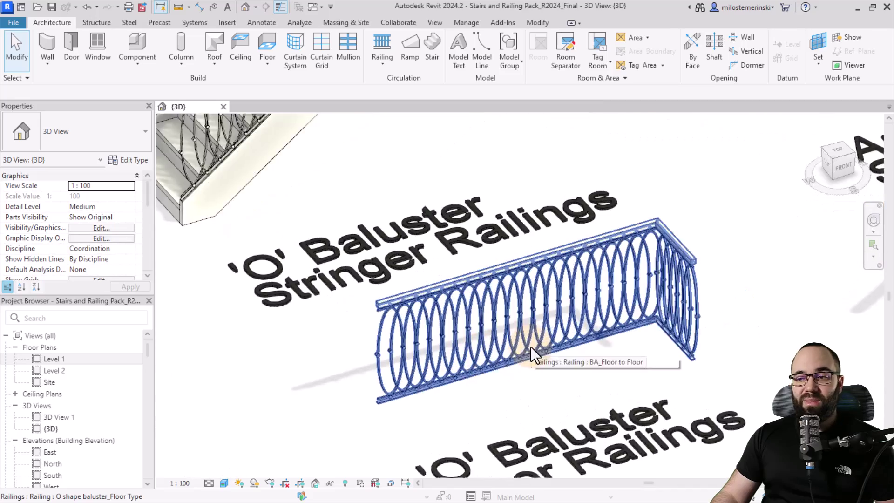
scroll(531, 355, "up", 3)
middle_click_drag(523, 405, 494, 380)
middle_click_drag(512, 193, 484, 244)
left_click(485, 244)
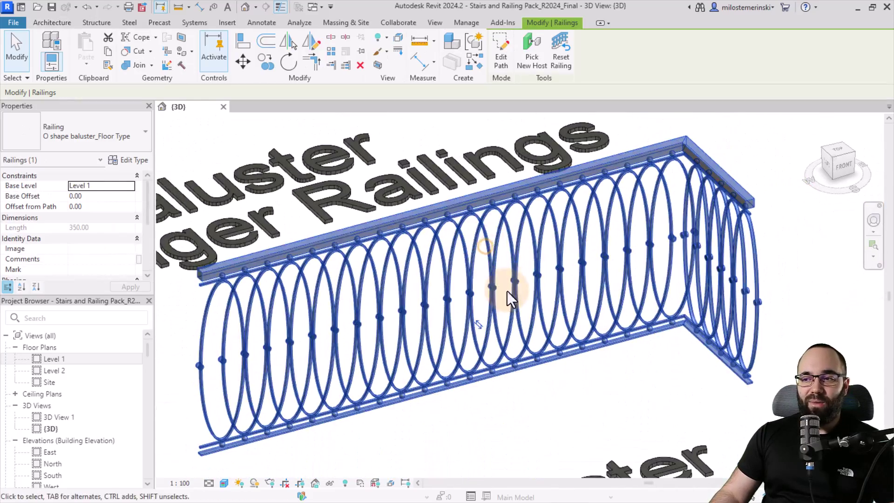
middle_click_drag(507, 291, 507, 275, "shift")
left_click(523, 412)
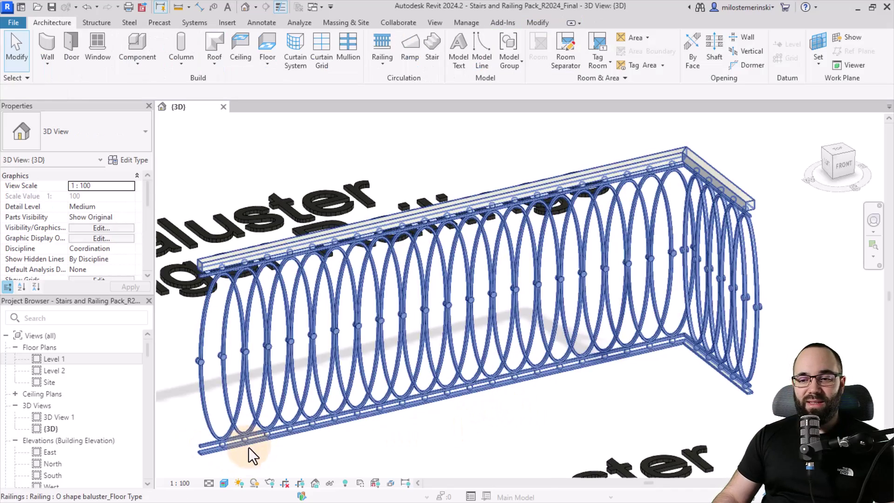
- Check the bottom rails and round connectors of the 'O' Baluster floor railing and view the neighbouring 'O' Baluster Stringer stair
scroll(259, 449, "up", 4)
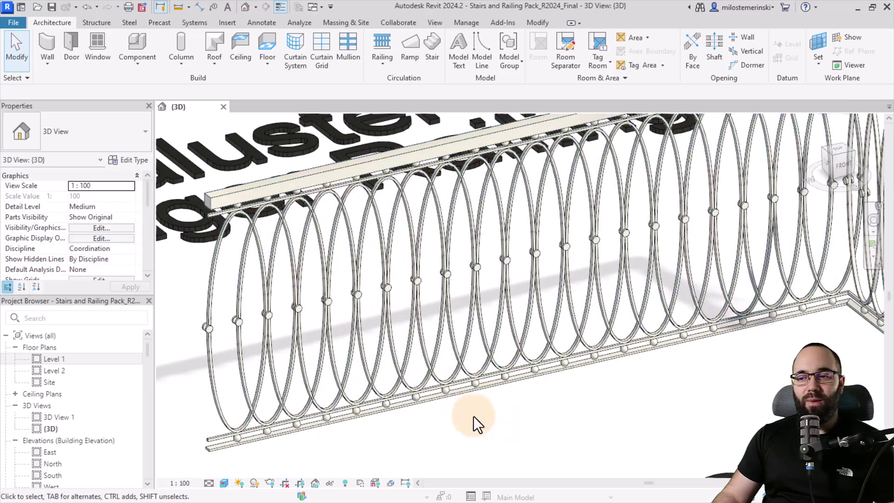
scroll(479, 423, "down", 5)
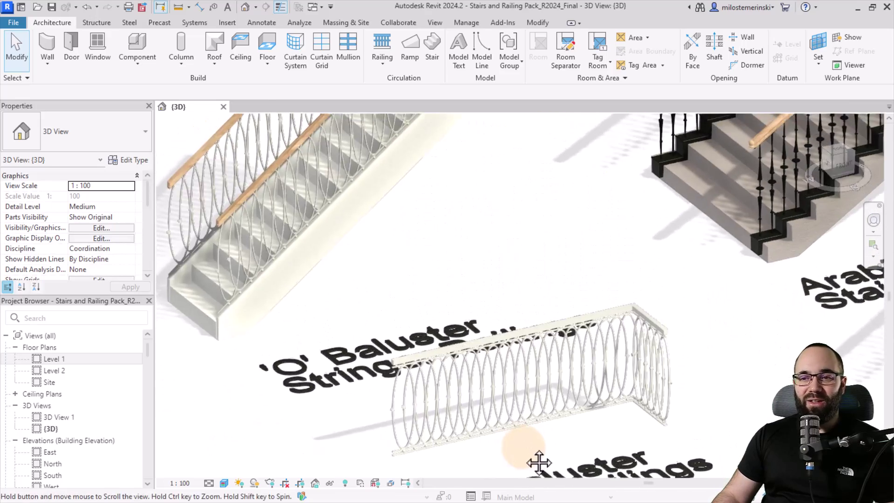
scroll(348, 320, "up", 5)
middle_click_drag(591, 263, 510, 461)
scroll(512, 423, "down", 5)
- Examine the Arabic Compiled Style Stairs up close, including the black stepped base, ornate balusters and rounded wooden top rail
middle_click_drag(494, 384, 345, 397)
scroll(289, 329, "up", 3)
scroll(314, 259, "up", 2)
scroll(328, 293, "up", 2)
scroll(339, 324, "up", 2)
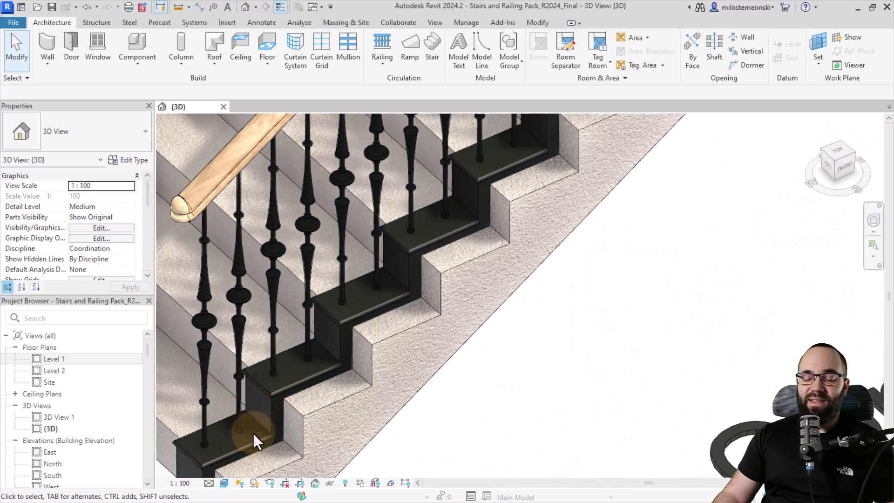
scroll(336, 347, "down", 3)
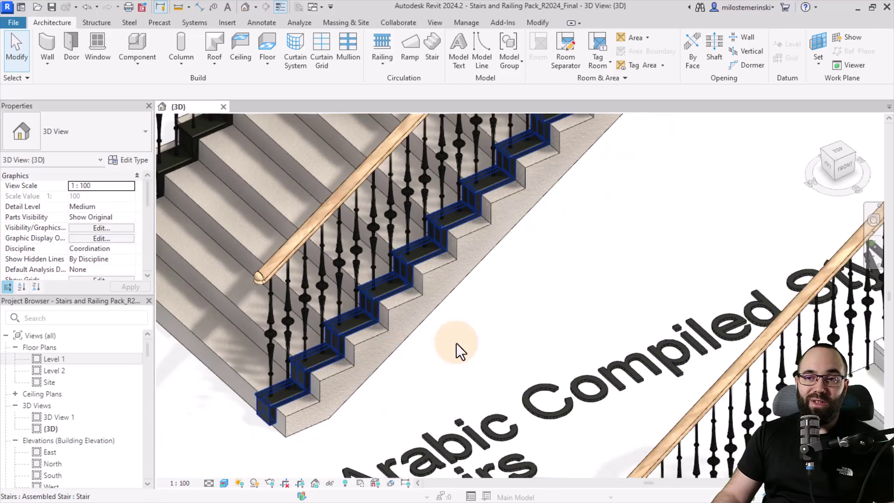
scroll(278, 315, "up", 2)
scroll(278, 315, "up", 3)
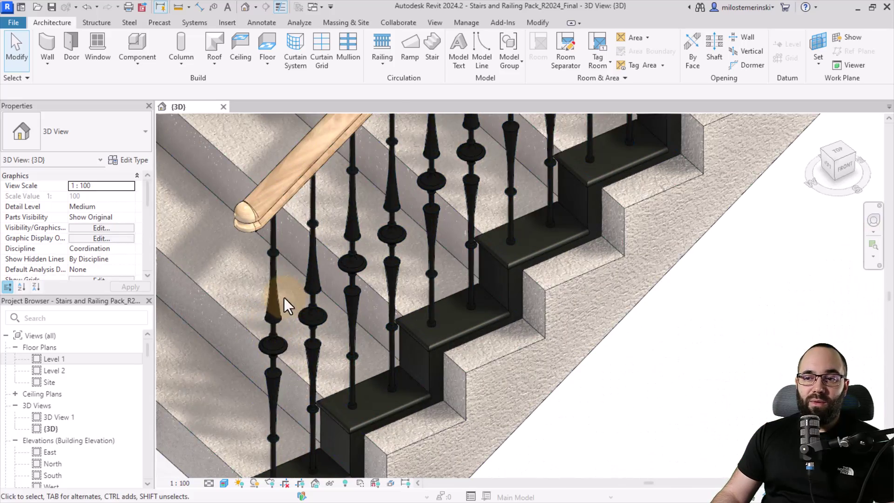
scroll(284, 297, "up", 1)
scroll(278, 275, "down", 1)
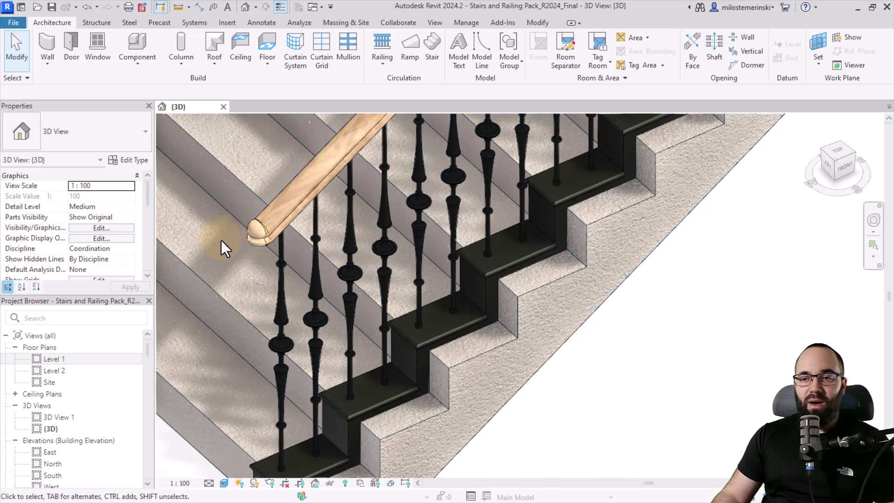
scroll(257, 240, "down", 4)
- Inspect the Arabic Style Railings on the plain stair and in the separate sample, checking the balusters and wooden top rail
middle_click_drag(430, 334, 265, 175)
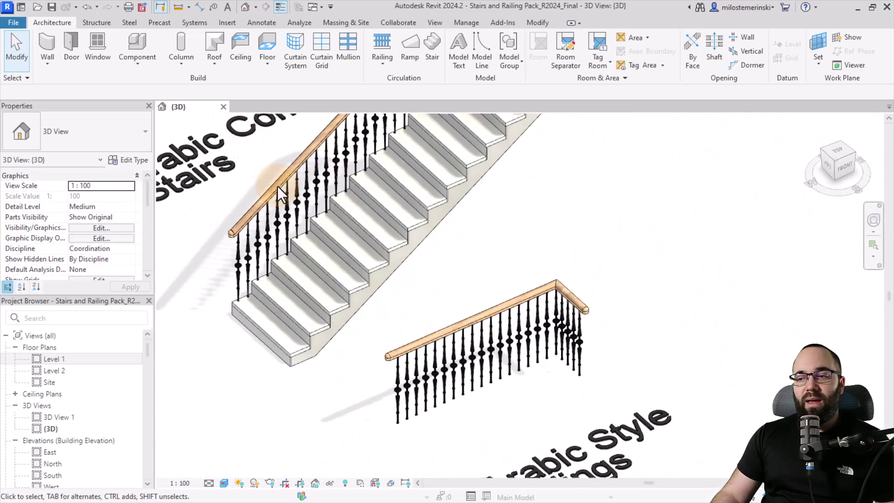
scroll(371, 371, "up", 2)
middle_click_drag(204, 319, 361, 344)
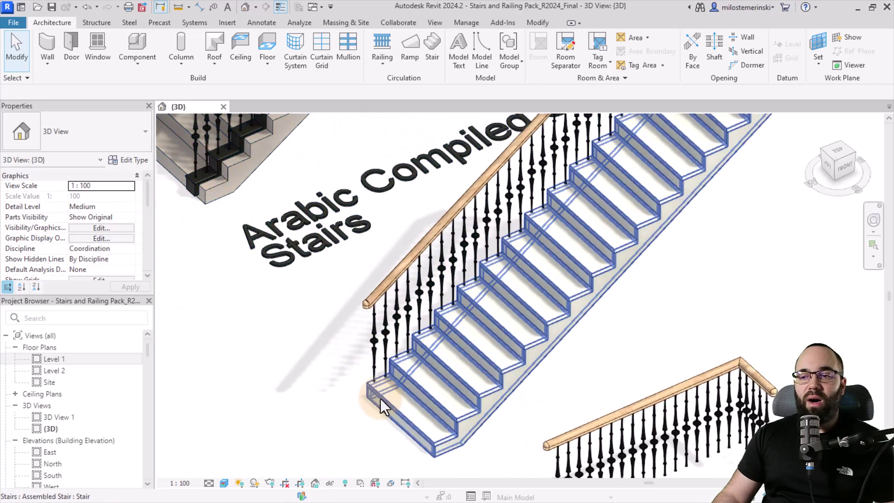
middle_click_drag(315, 380, 139, 259)
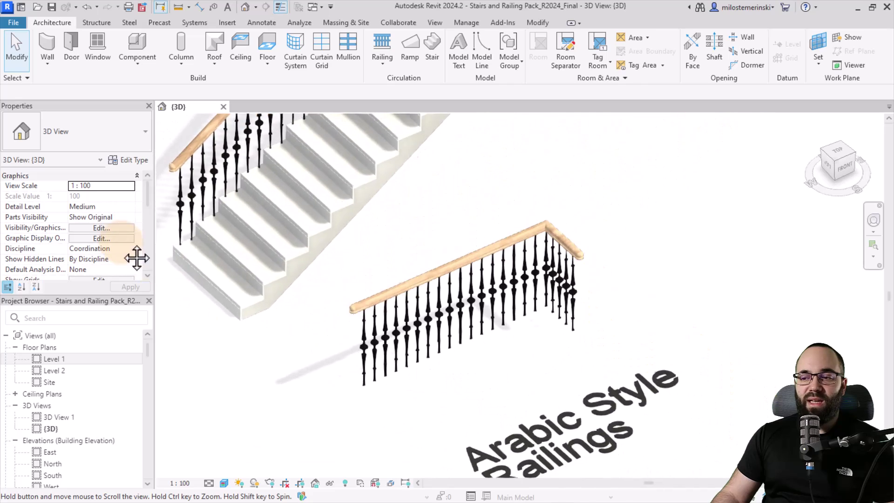
scroll(369, 269, "up", 2)
scroll(468, 345, "up", 1)
scroll(438, 345, "down", 1)
middle_click_drag(479, 326, 497, 308)
- Bring all the stair and railing samples into one angled overview of the whole collection
scroll(497, 308, "down", 5)
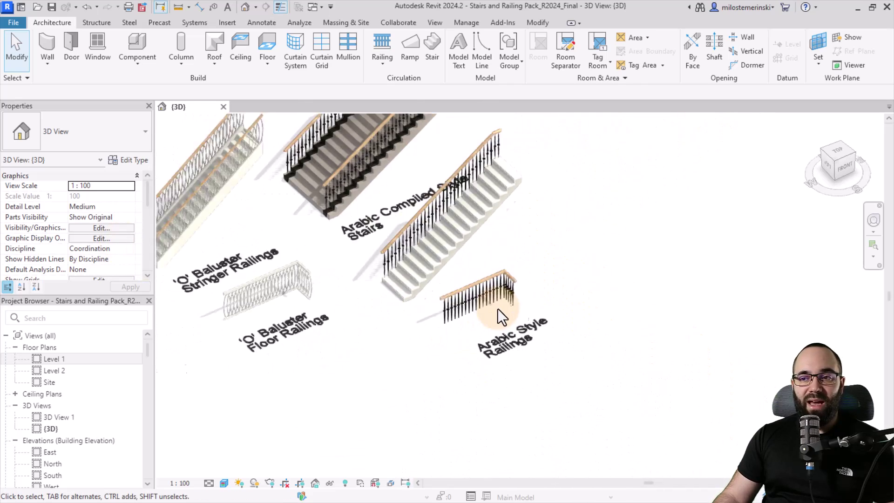
middle_click_drag(394, 370, 527, 373)
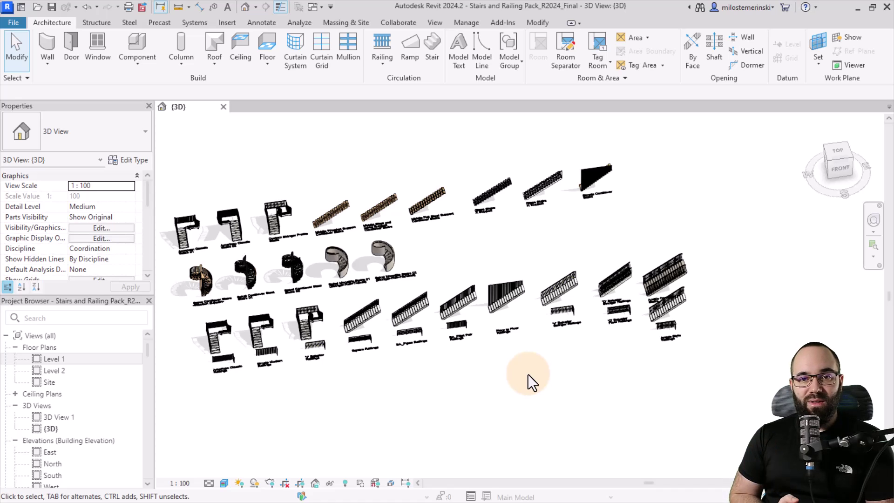
middle_click_drag(468, 393, 415, 395, "shift")
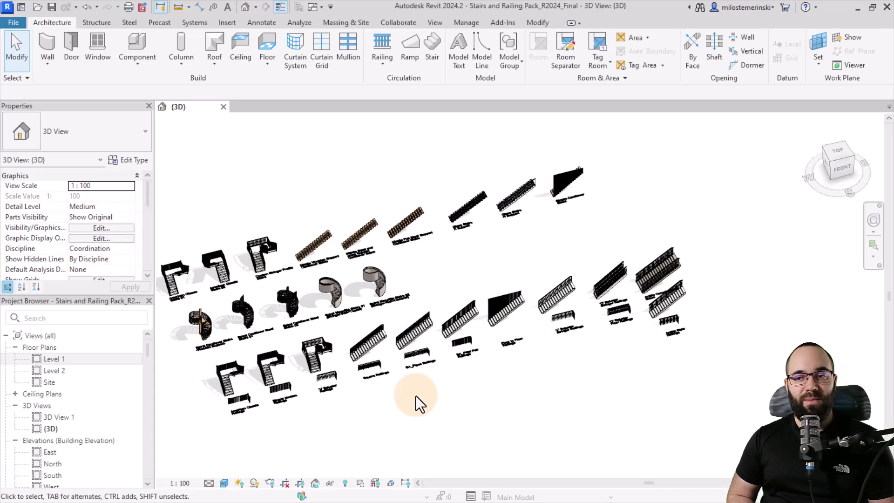
- Examine the American Classic Railings sample up close, focusing on the turned start post at the foot of the stair
middle_click_drag(349, 430, 427, 402)
scroll(312, 383, "up", 2)
scroll(239, 385, "up", 5)
middle_click_drag(293, 385, 320, 389)
scroll(380, 418, "up", 2)
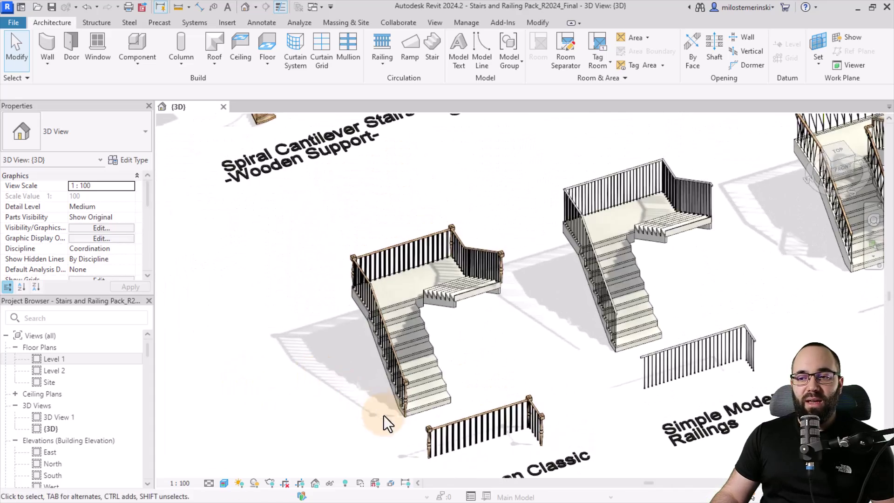
scroll(399, 335, "up", 5)
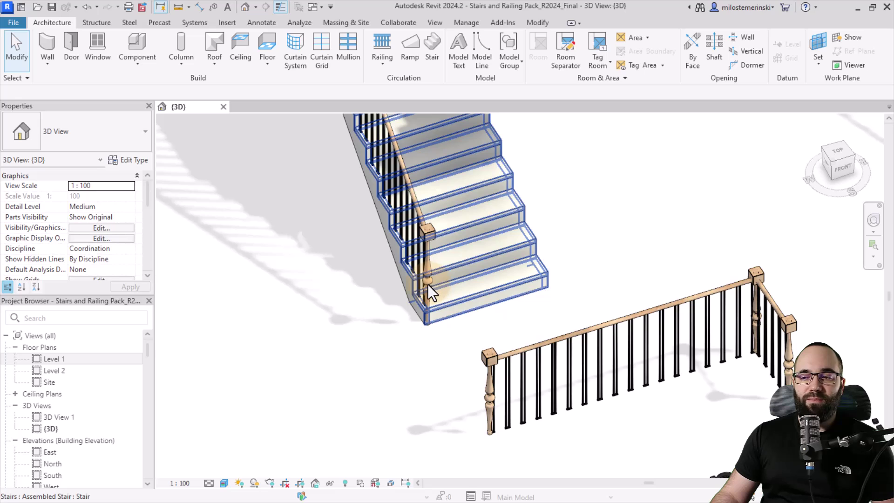
scroll(429, 291, "down", 2)
middle_click_drag(430, 291, 466, 292, "shift")
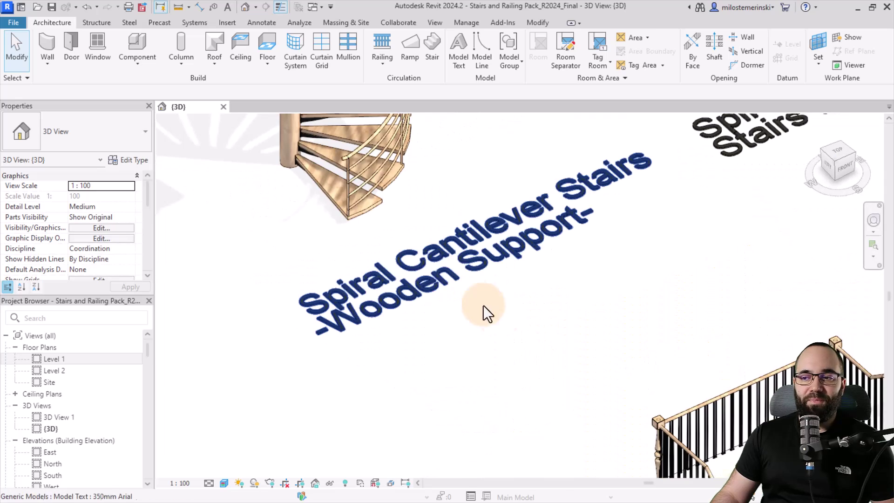
middle_click_drag(530, 368, 299, 110)
middle_click_drag(582, 411, 432, 234)
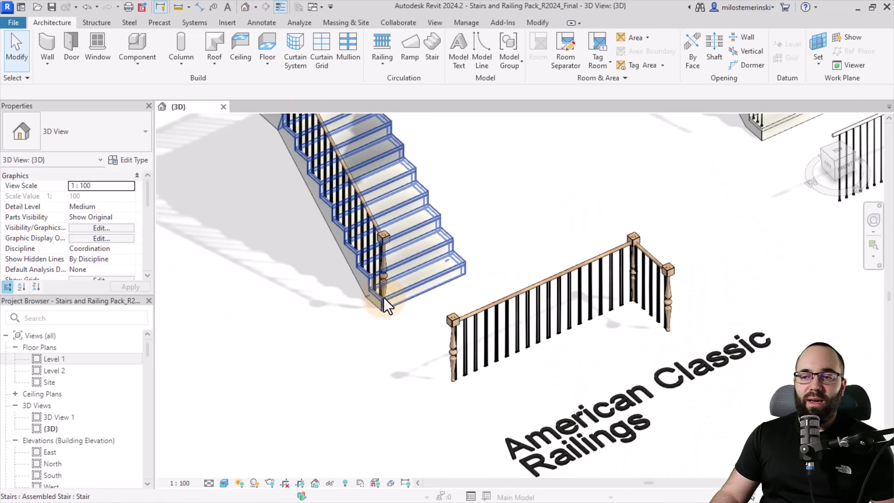
scroll(383, 293, "up", 4)
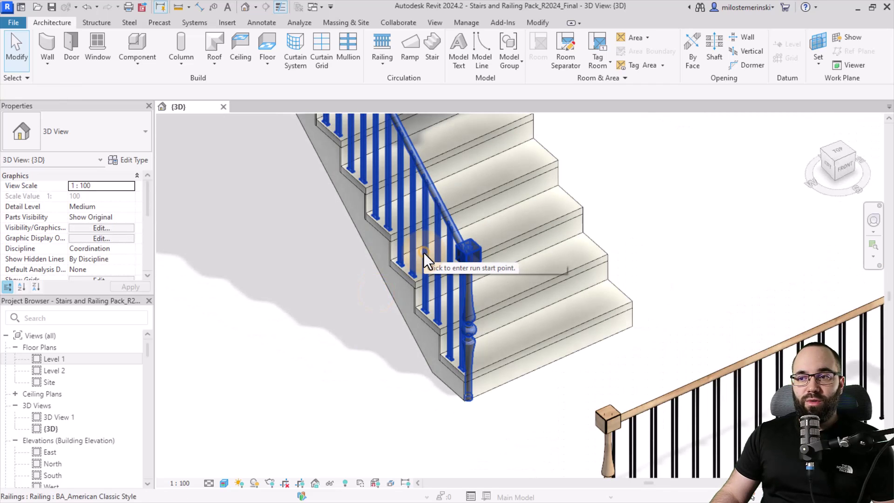
- Create a similar BA_American Classic Style railing with a straight path about 251 long on the floor beside the stair
left_click(423, 252)
right_click(288, 270)
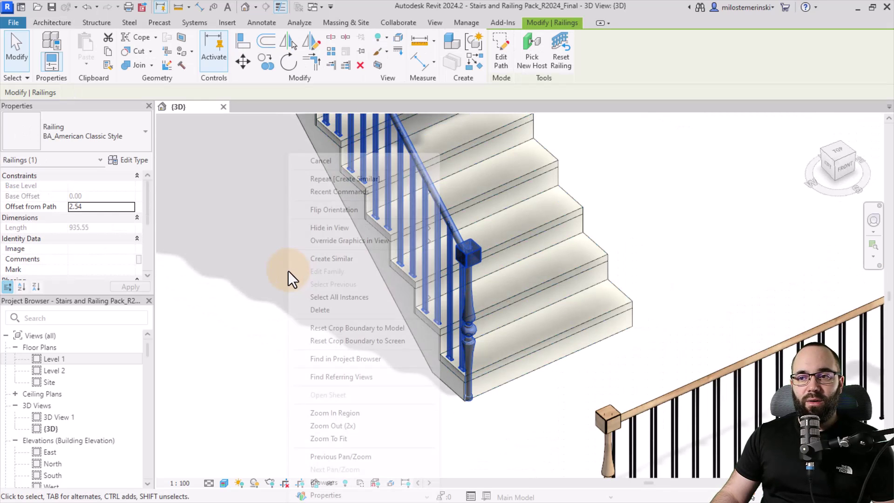
left_click(335, 259)
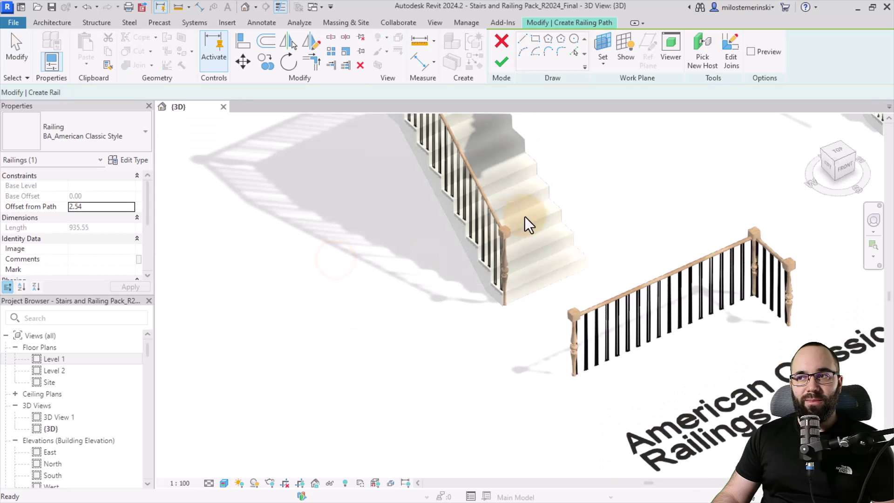
left_click(398, 267)
left_click(232, 350)
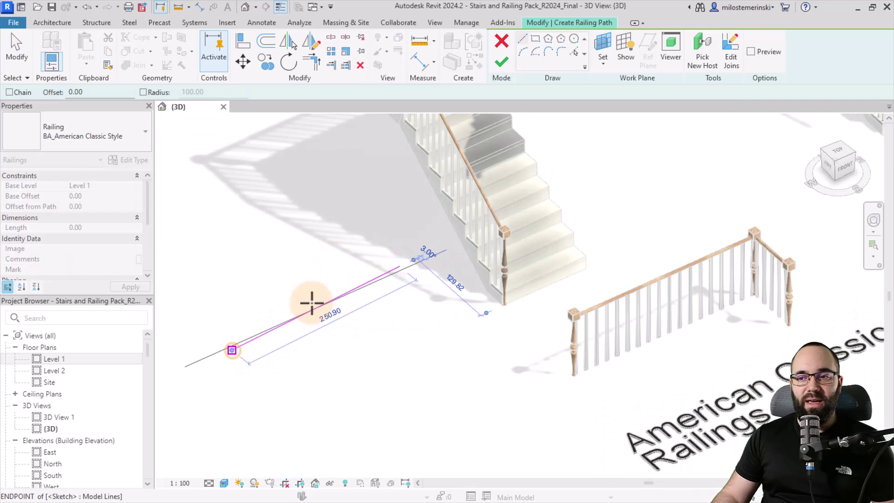
left_click(502, 62)
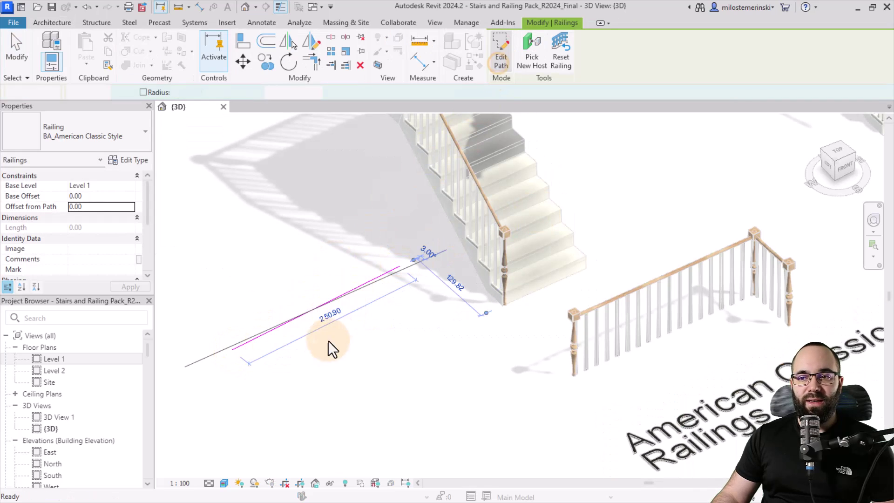
left_click(365, 349)
- Compare how the start post meets the floor on the new railing with the post at the foot of the stair
scroll(365, 349, "up", 5)
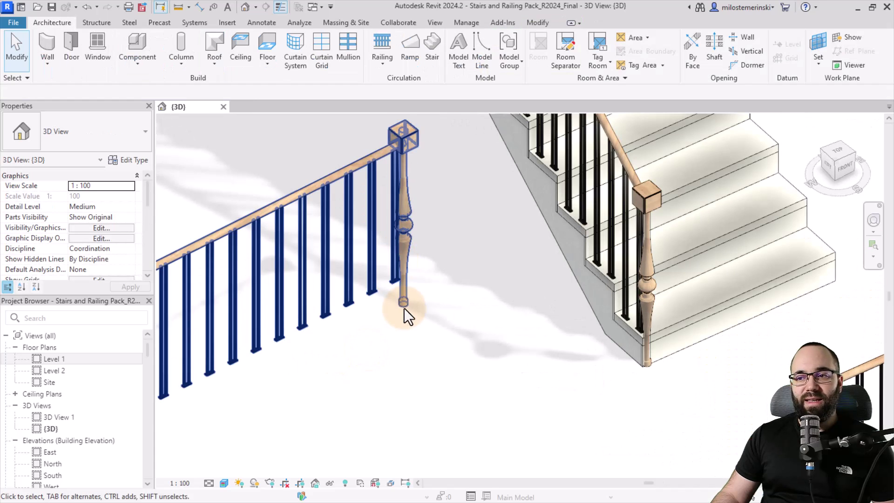
scroll(395, 305, "down", 3)
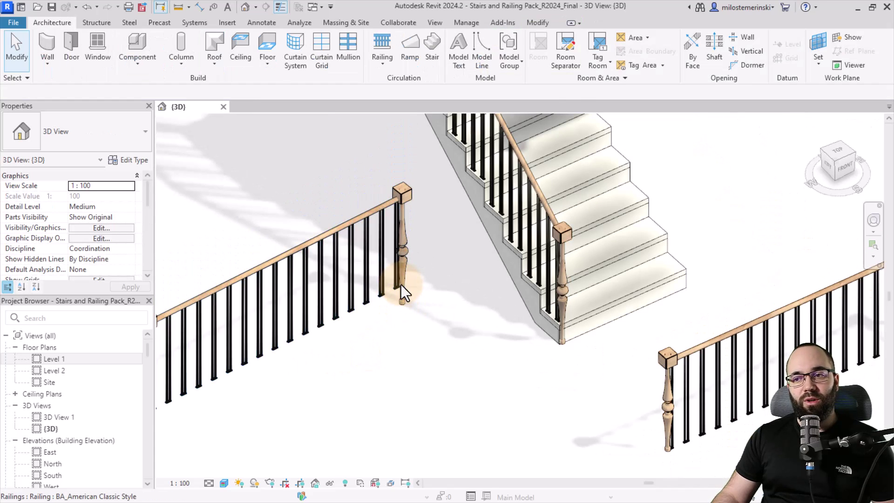
middle_click_drag(405, 293, 471, 312, "shift")
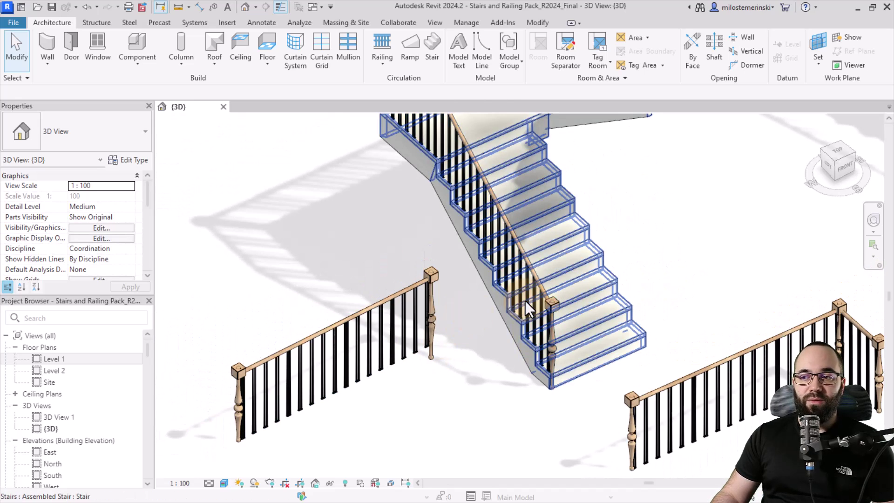
scroll(548, 376, "up", 2)
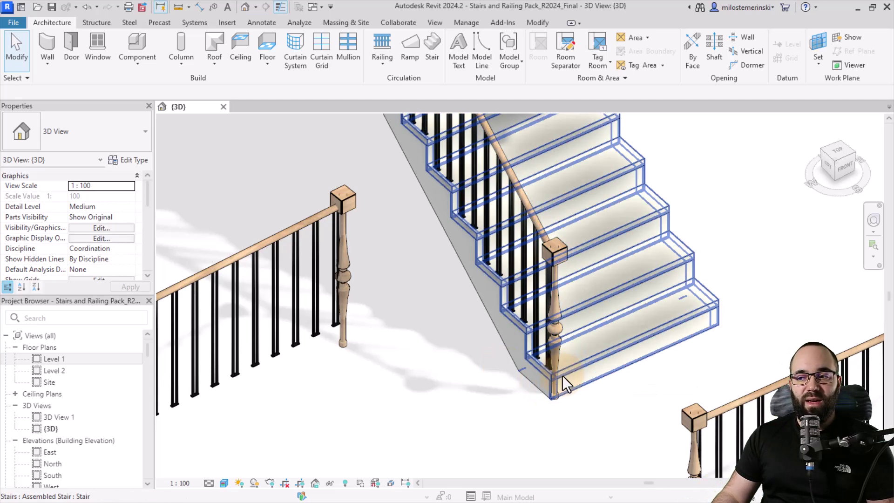
middle_click_drag(386, 388, 420, 335)
scroll(561, 361, "down", 2)
left_click(530, 314)
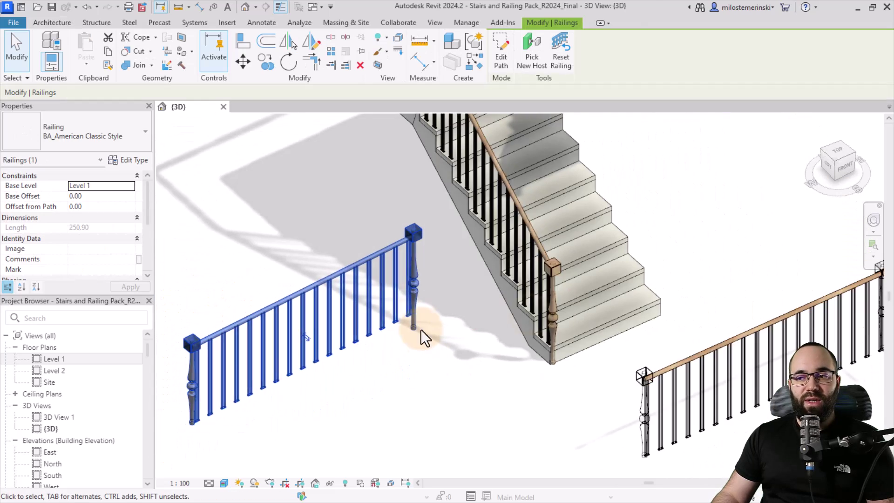
scroll(419, 328, "up", 2)
left_click(491, 319)
scroll(450, 316, "down", 1)
scroll(456, 280, "up", 1)
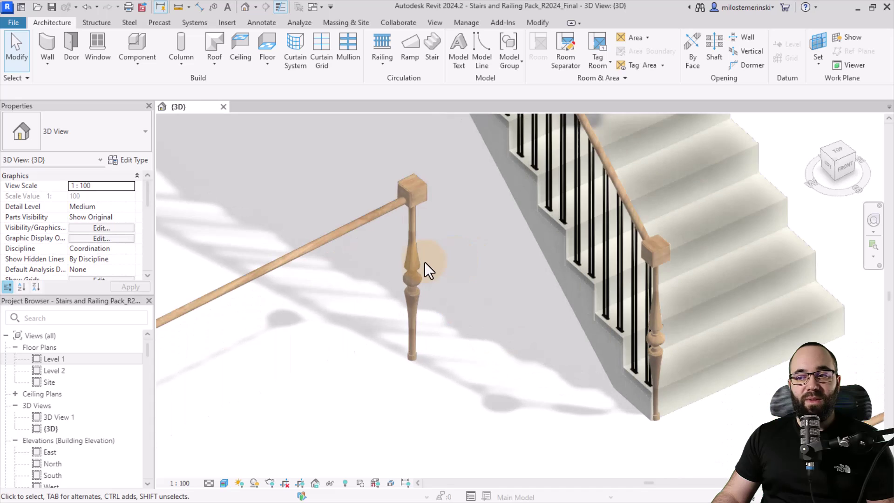
- Duplicate the new floor railing's type as "BA_American Classic Style - test"
left_click(414, 264)
scroll(481, 272, "down", 1)
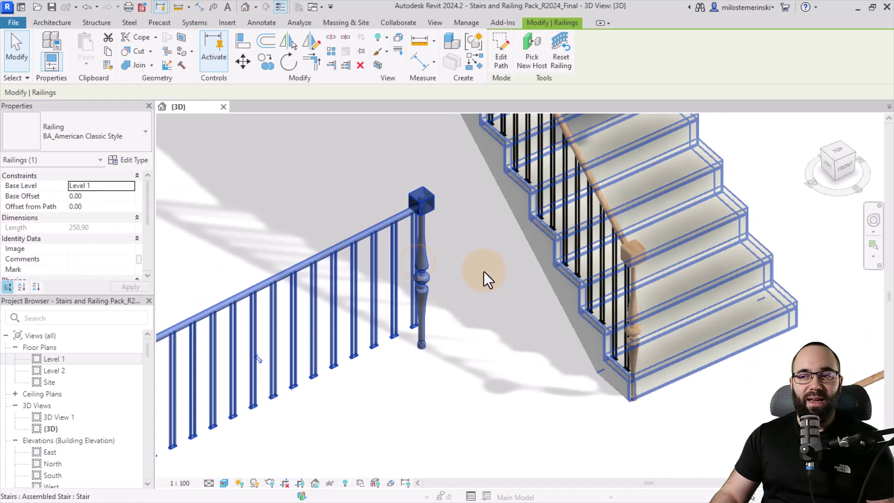
left_click(135, 160)
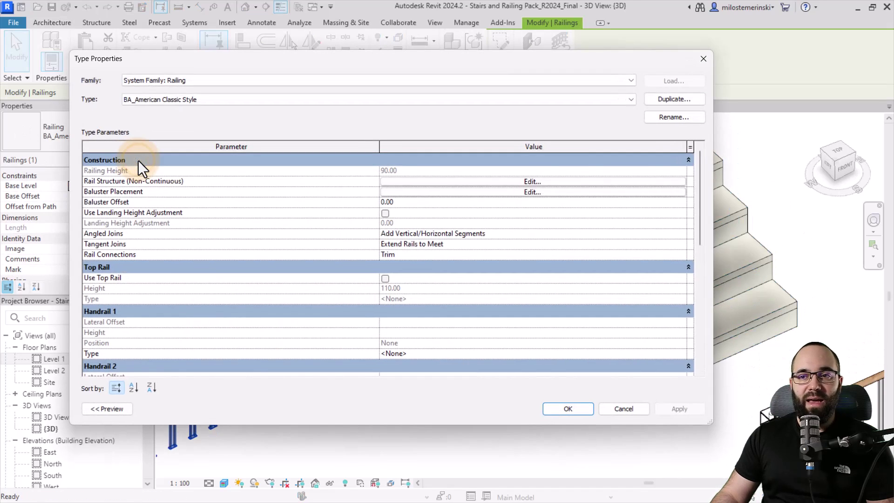
left_click(674, 98)
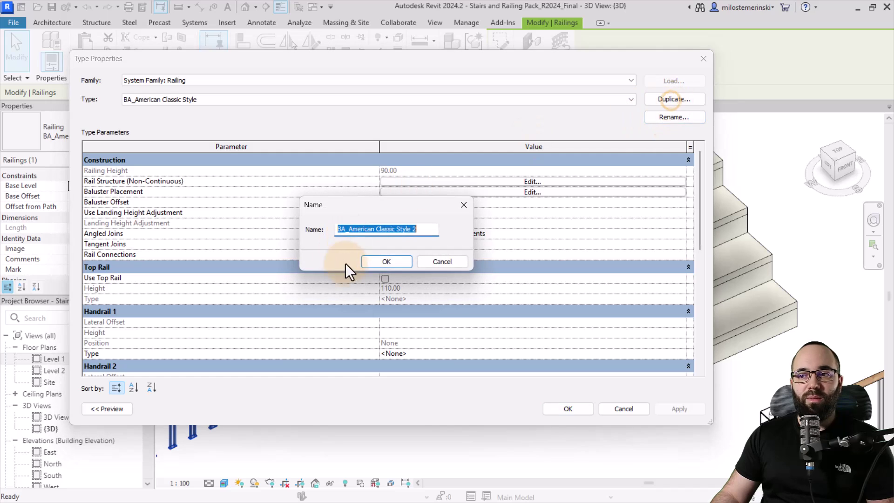
left_click(412, 229)
left_click_drag(412, 231, 443, 231)
key("BackSpace")
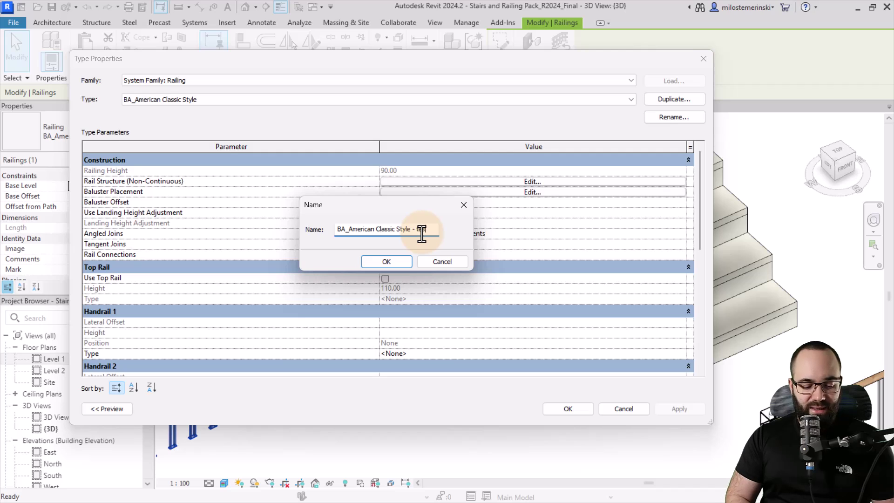
left_click(404, 261)
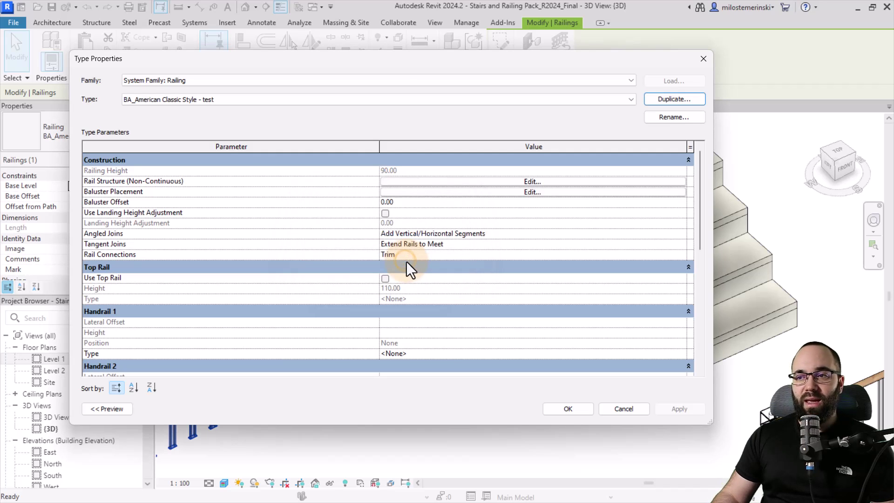
- In the test type's baluster placement, set the start post's base offset to 0 and apply the change to the railing
left_click(401, 191)
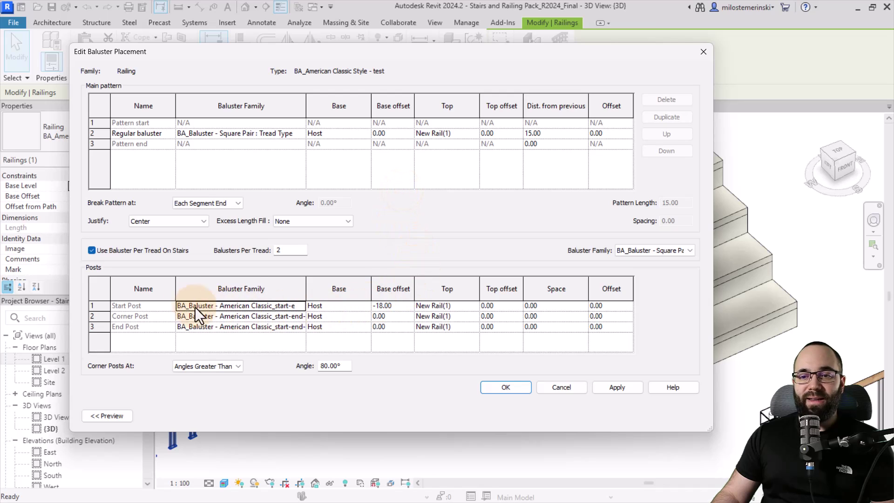
left_click(383, 306)
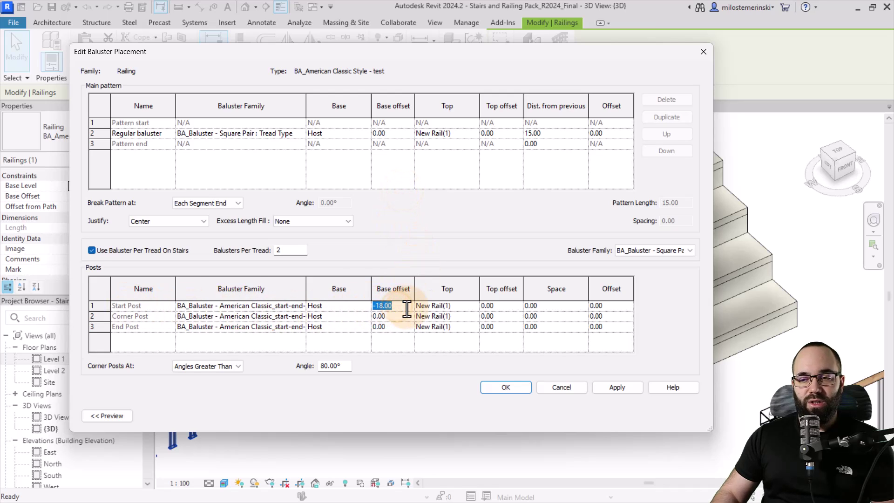
type("0")
key("Tab")
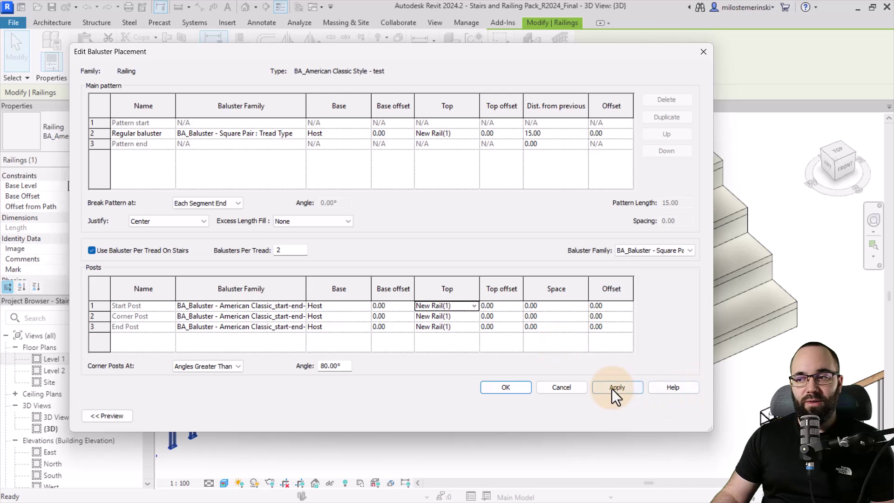
left_click(507, 389)
left_click(674, 409)
left_click(577, 409)
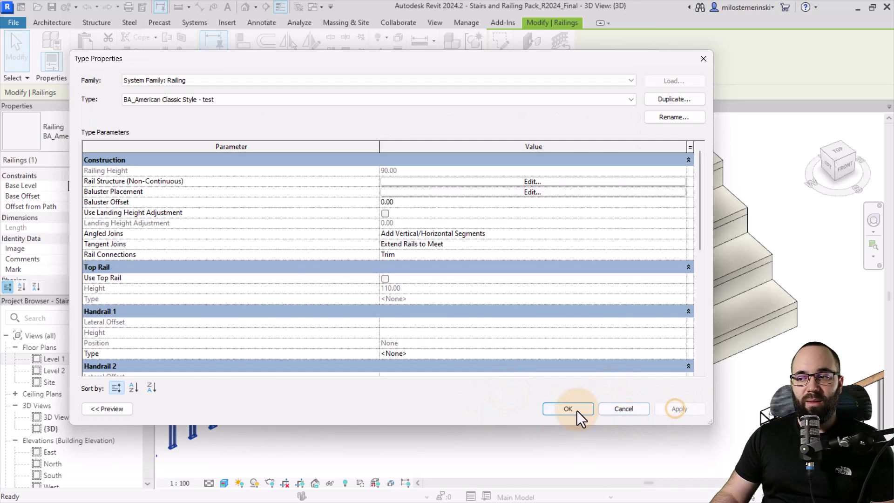
left_click(428, 386)
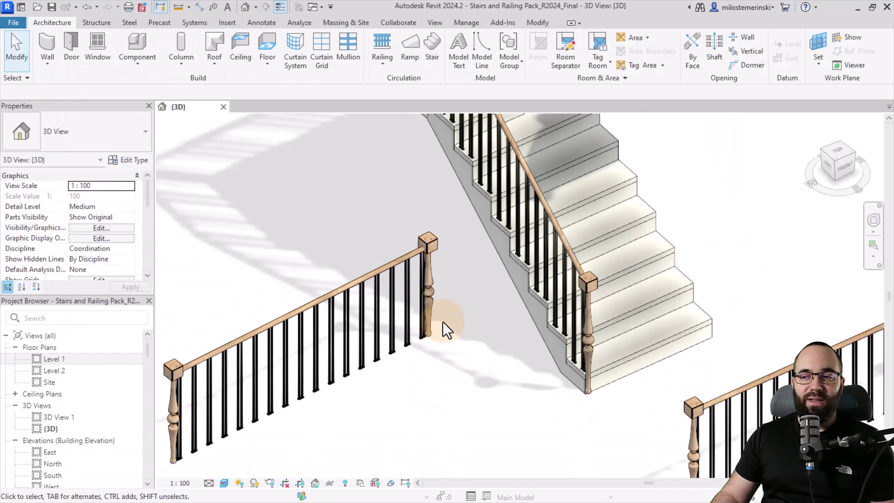
- Edit the path of the Floor to Floor stair railing and set its line's slope to By Host
scroll(433, 322, "down", 2)
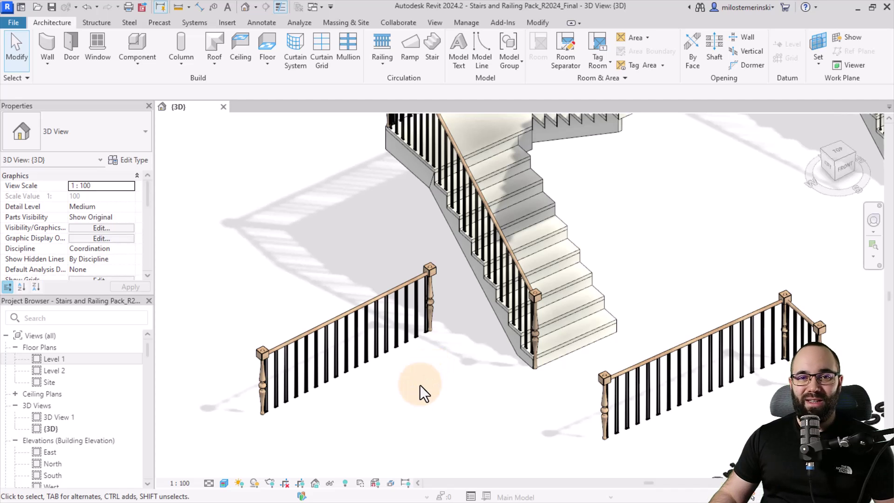
scroll(399, 375, "down", 5)
middle_click_drag(728, 385, 598, 421)
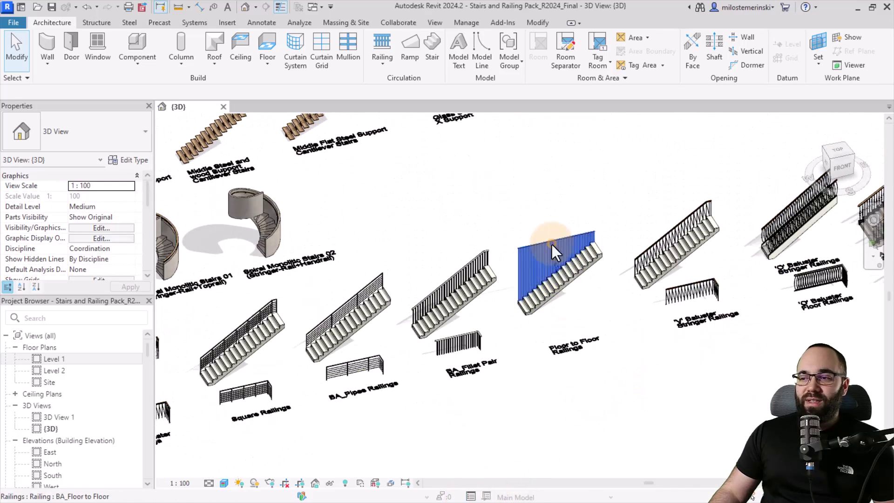
left_click(581, 265)
scroll(586, 260, "up", 3)
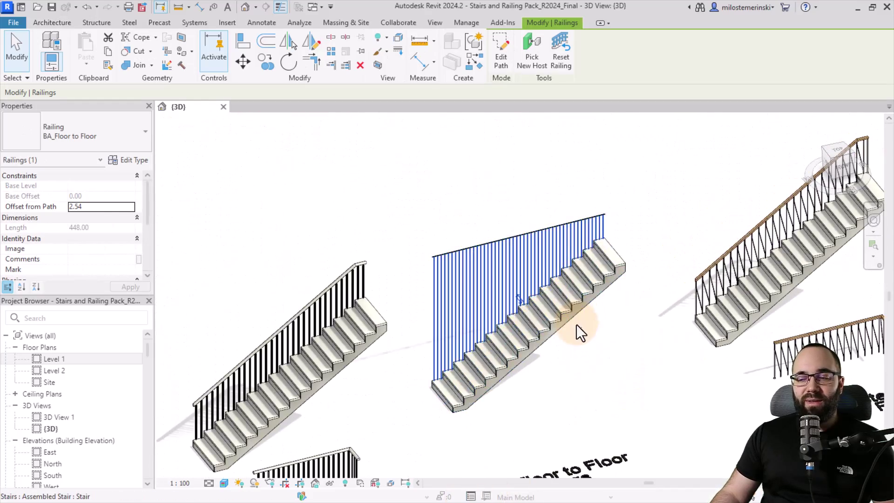
mouse_move(575, 361)
middle_mouse_down("shift")
mouse_move(593, 365)
mouse_move(583, 367)
middle_mouse_up("shift")
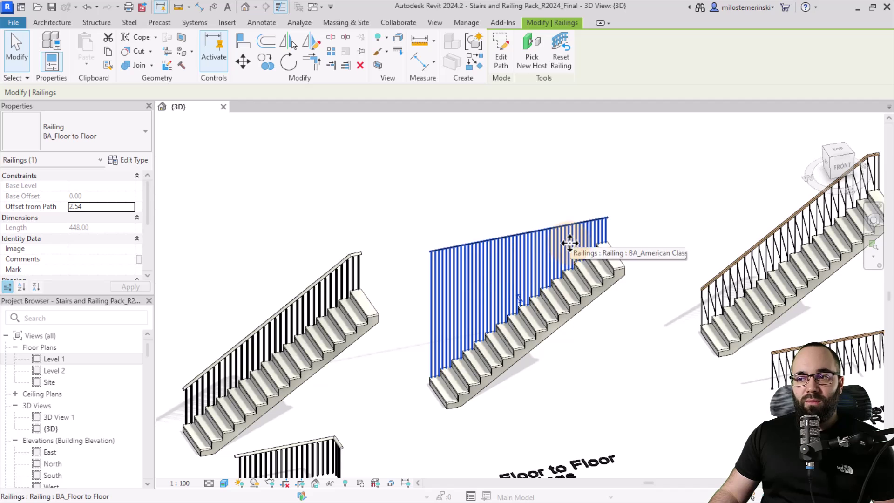
left_click(500, 64)
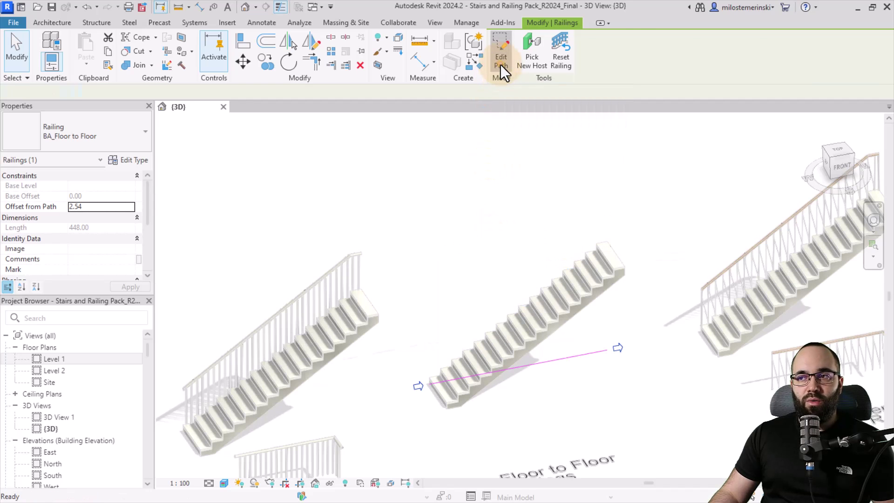
left_click(538, 364)
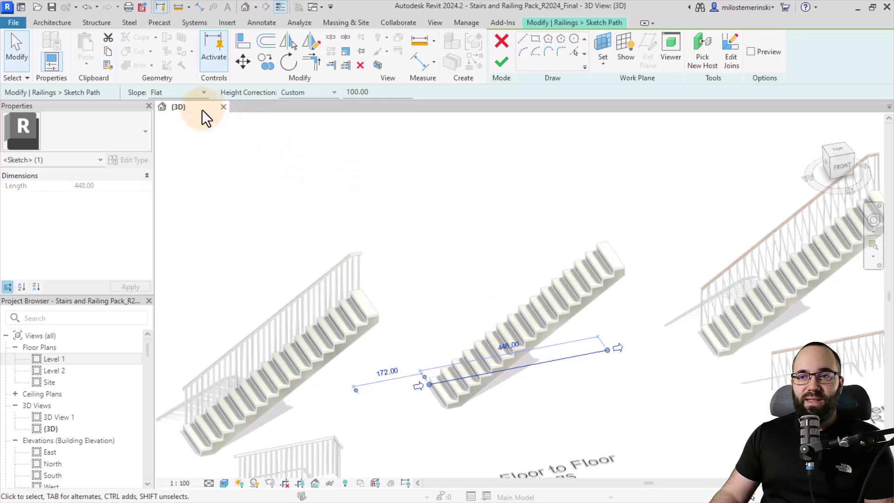
left_click(173, 94)
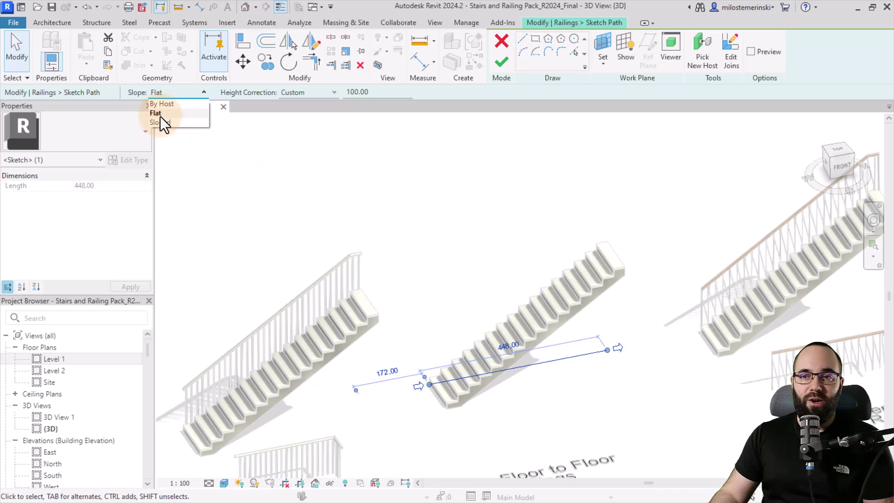
left_click(161, 104)
left_click(502, 62)
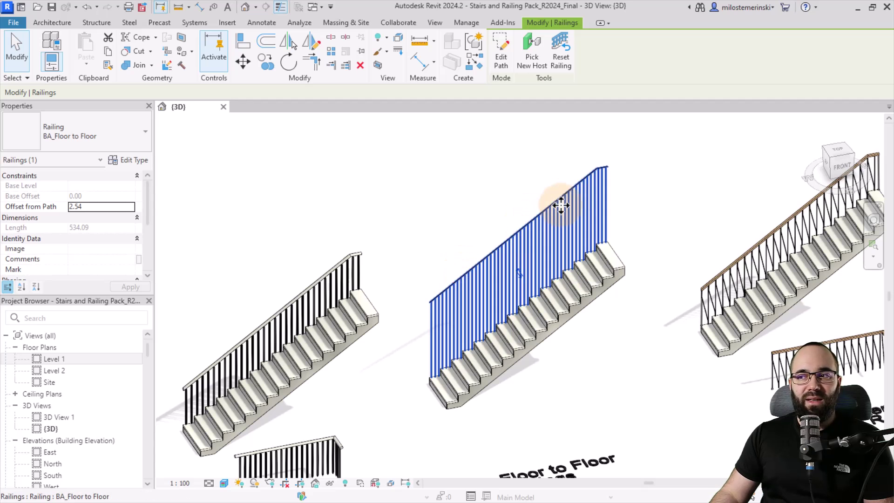
- Edit the Floor to Floor railing path again and set its slope back to Flat
scroll(521, 211, "up", 2)
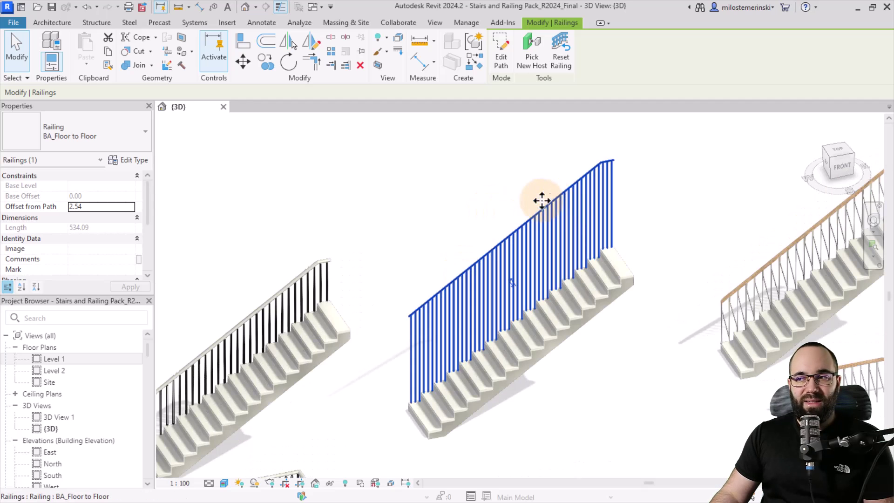
left_click(501, 68)
left_click(536, 387)
left_click(190, 93)
left_click(164, 113)
left_click(496, 66)
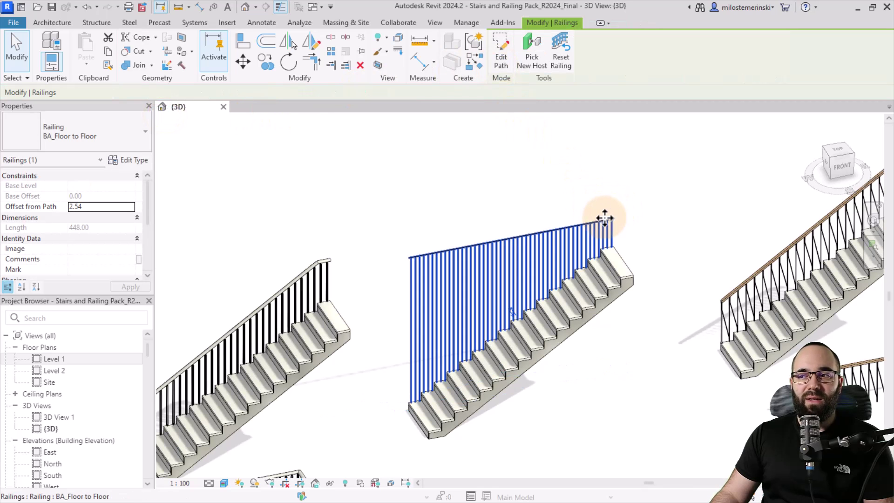
- Delete the BA_Glass X Support railing from the Glass Stairs X Support stair, leaving the stair itself in place
left_click(432, 225)
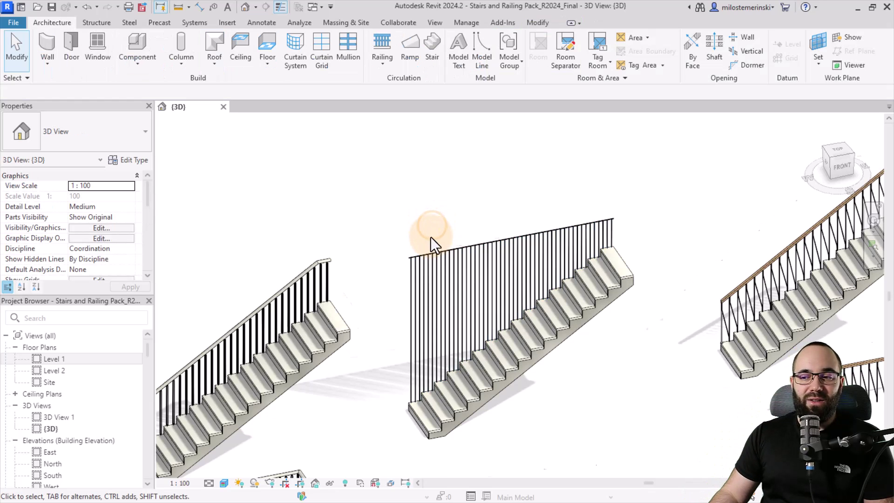
scroll(497, 309, "down", 3)
middle_click_drag(497, 309, 511, 360)
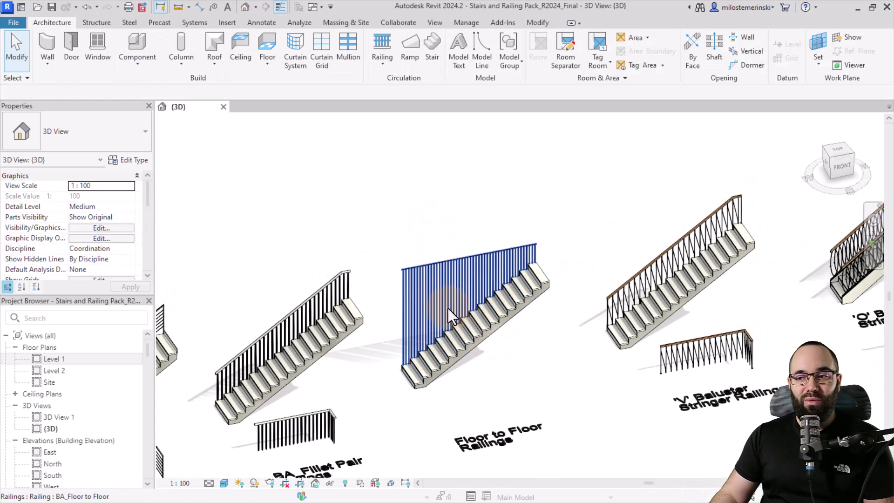
scroll(378, 217, "down", 4)
middle_click_drag(378, 217, 426, 395)
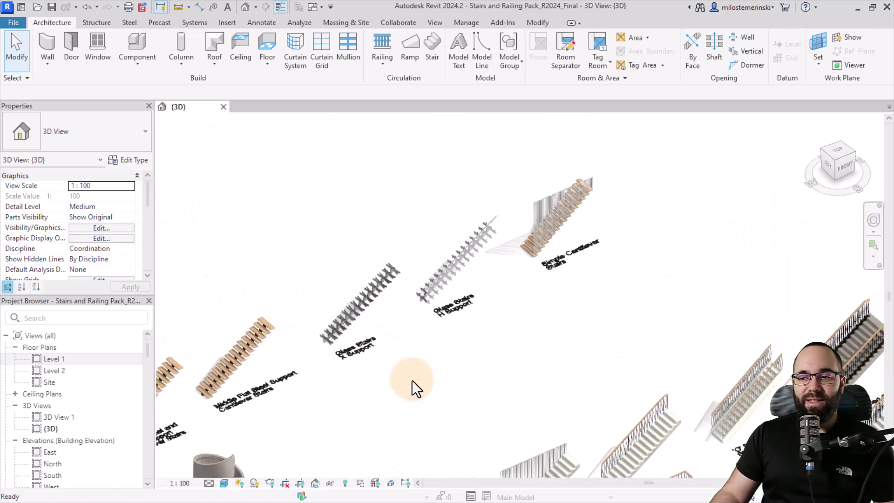
scroll(342, 334, "up", 8)
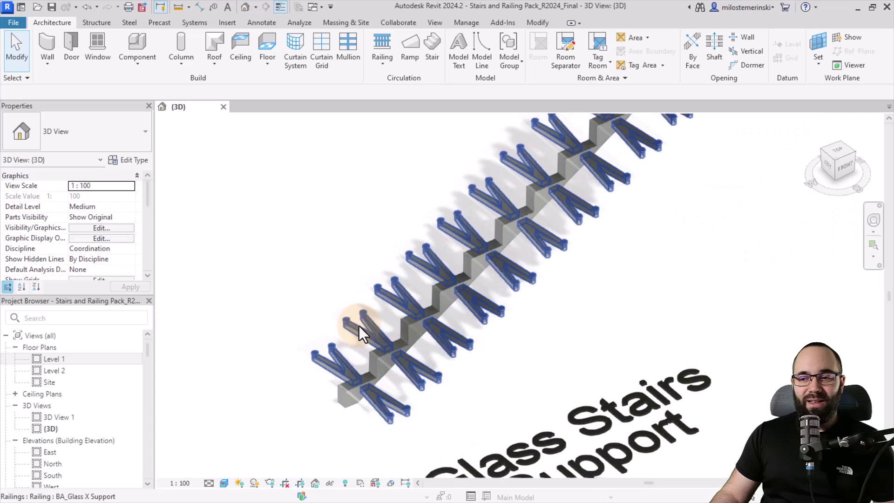
left_click(358, 325)
scroll(368, 331, "down", 1)
middle_click_drag(379, 354, 363, 360)
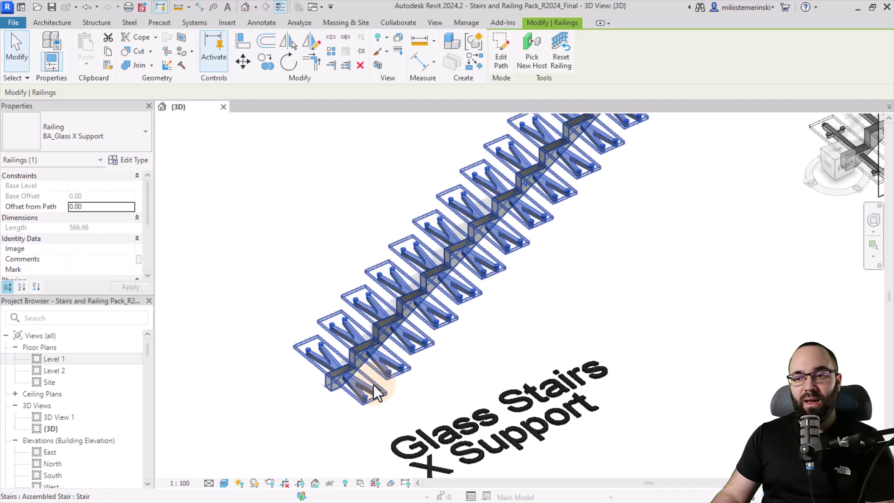
scroll(433, 372, "down", 4)
left_click(424, 362)
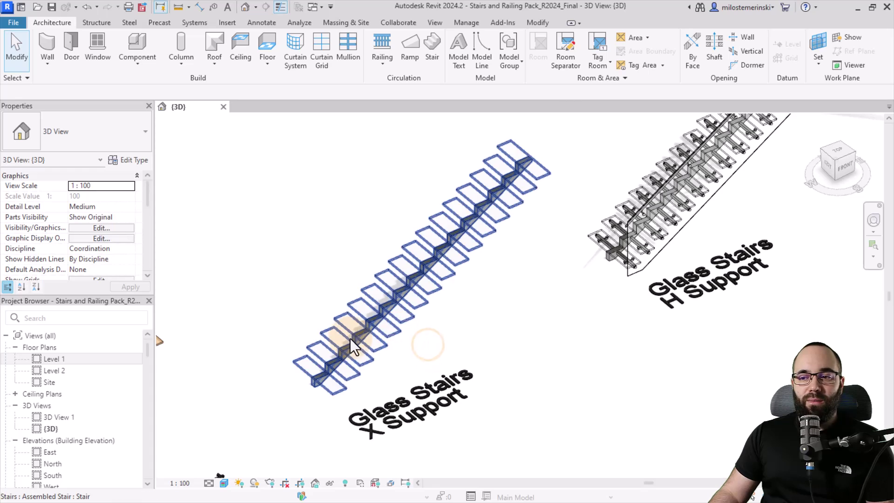
scroll(350, 345, "up", 5)
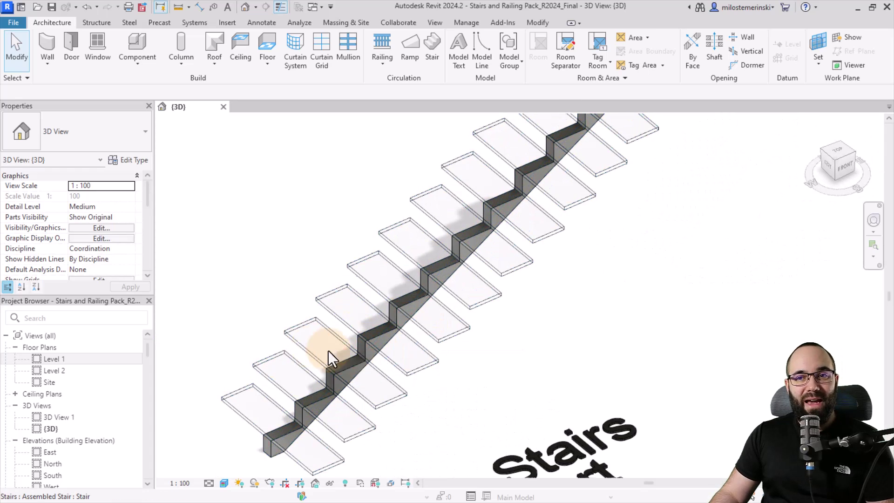
- In the Level 1 floor plan, start a railing path at the Glass Stairs X Support stair with type BA_Glass X Support
double_click(55, 358)
scroll(611, 213, "up", 5)
middle_click_drag(554, 204, 260, 236)
scroll(326, 235, "up", 6)
middle_click_drag(334, 246, 315, 213)
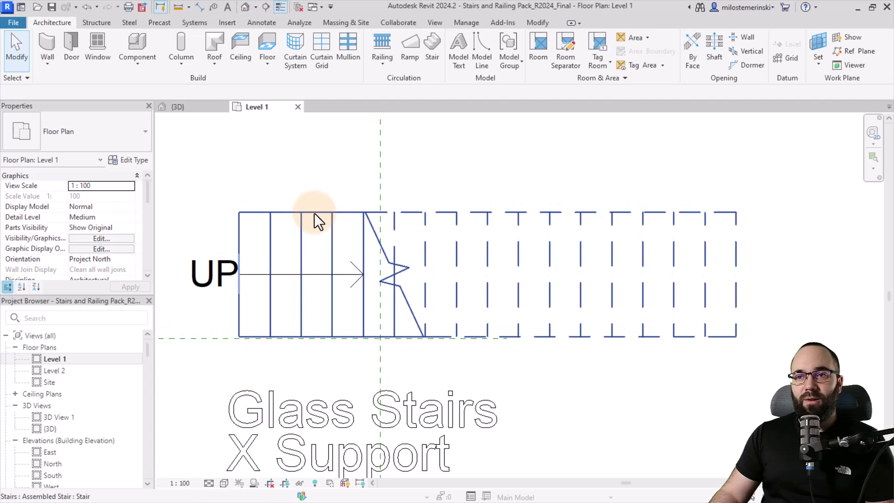
left_click(383, 43)
left_click(99, 140)
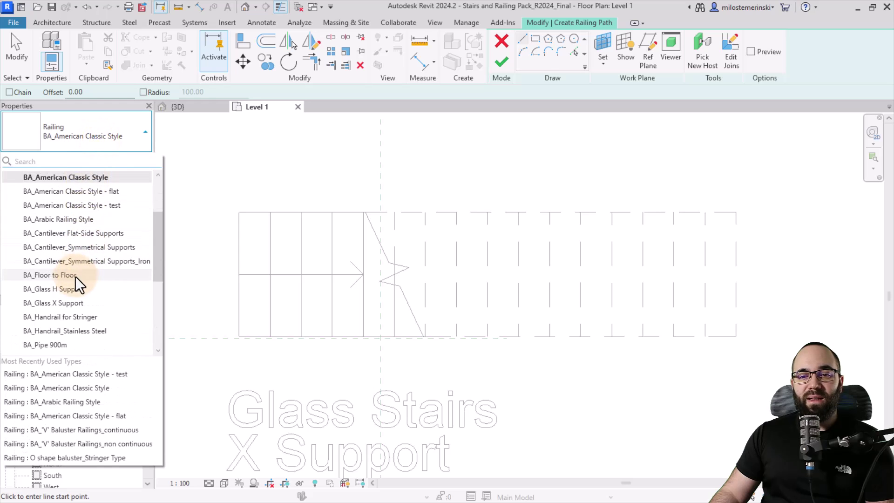
key("Escape")
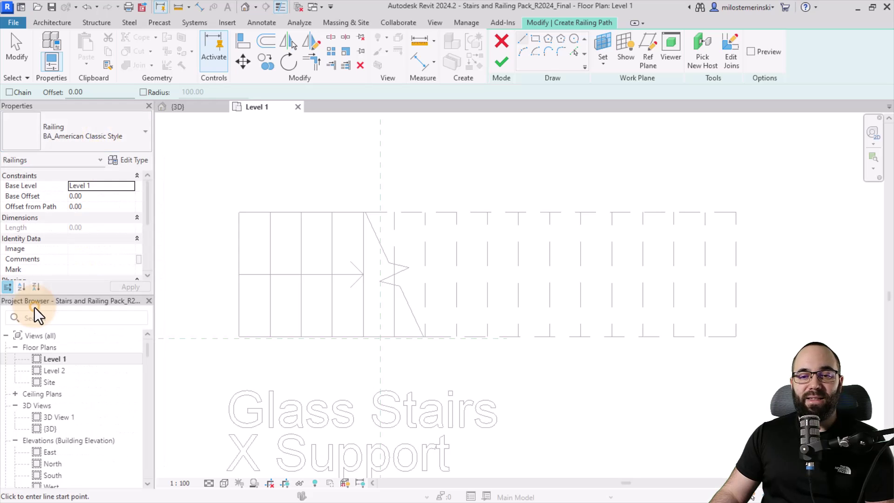
- Pick the stair's lengthwise centre line as the railing path and try to finish the railing
left_click(573, 51)
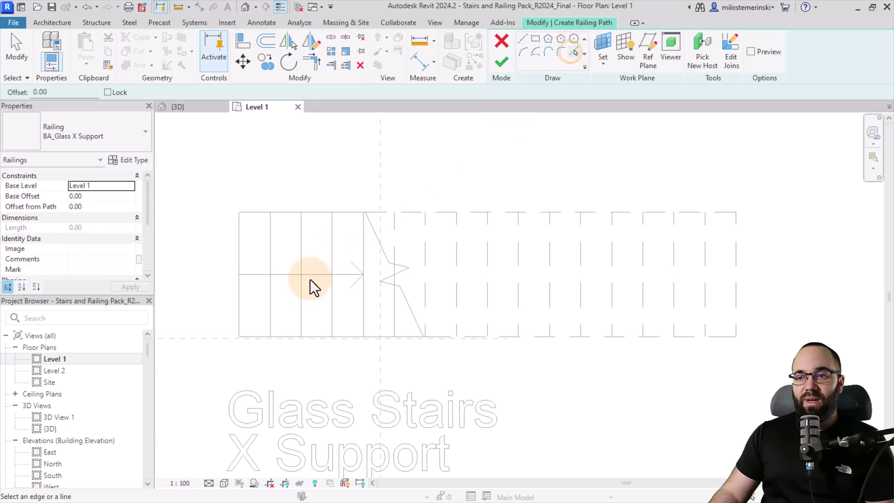
left_click(316, 274)
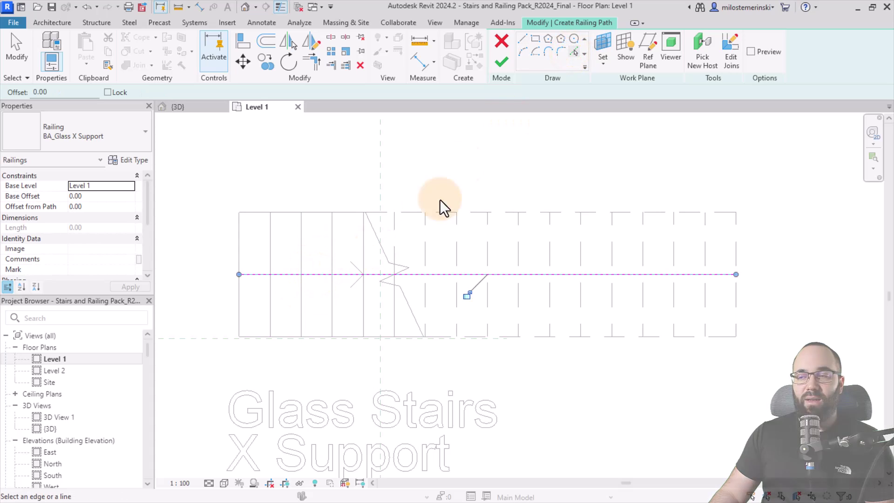
left_click(501, 62)
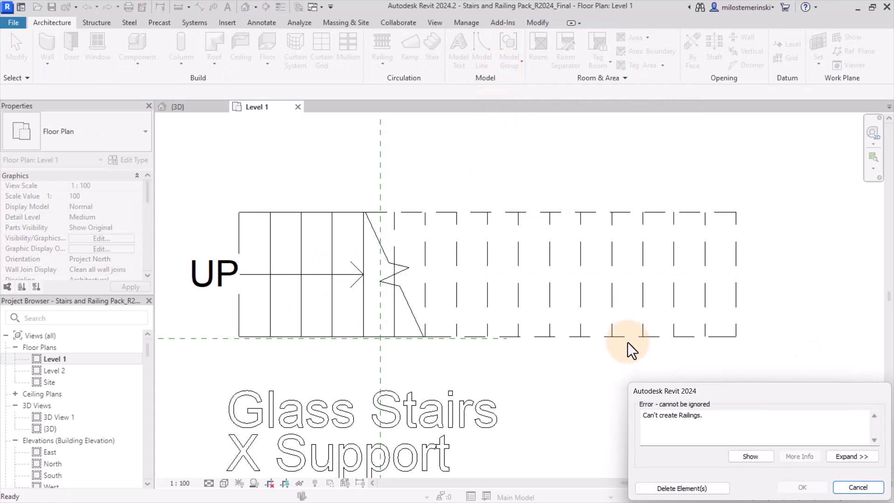
left_click(854, 492)
- Set the Glass Stairs X Support stair as the host of the railing path and finish the railing
left_click(247, 275)
left_click_drag(239, 274, 239, 275)
left_click_drag(734, 277, 735, 275)
left_click(445, 214)
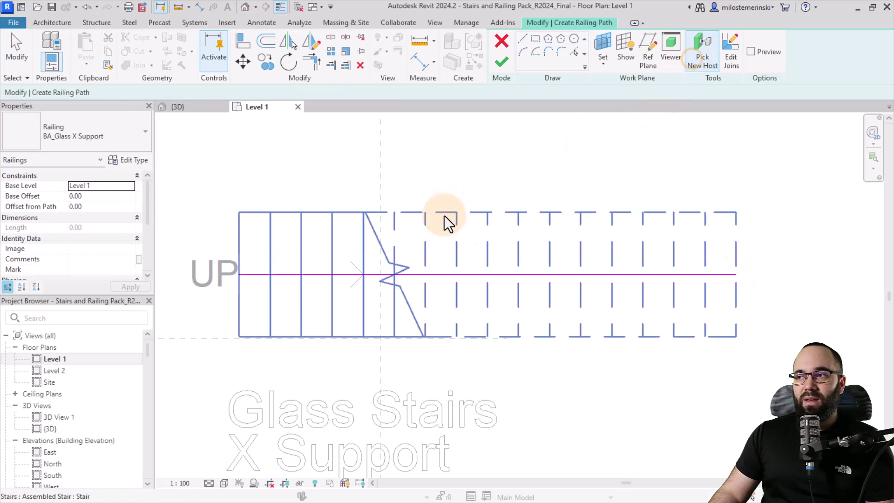
left_click(501, 64)
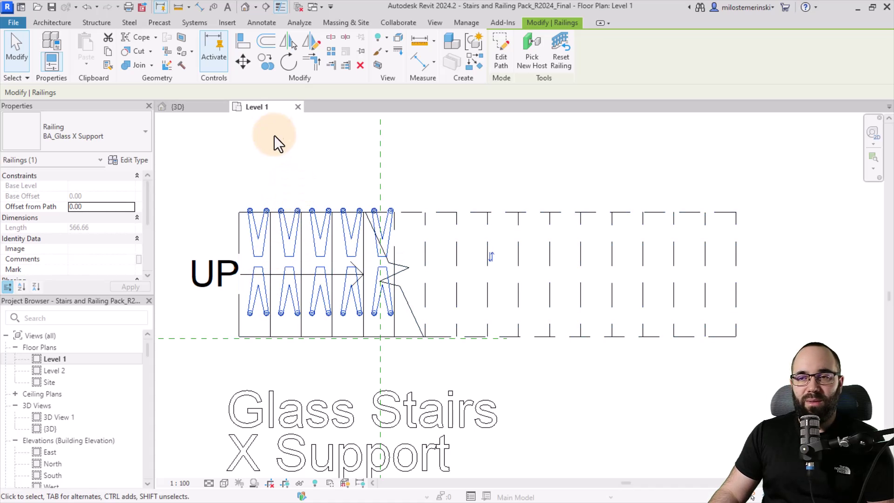
- Align the X support railing with the stair's lengthwise centre line
left_click(262, 143)
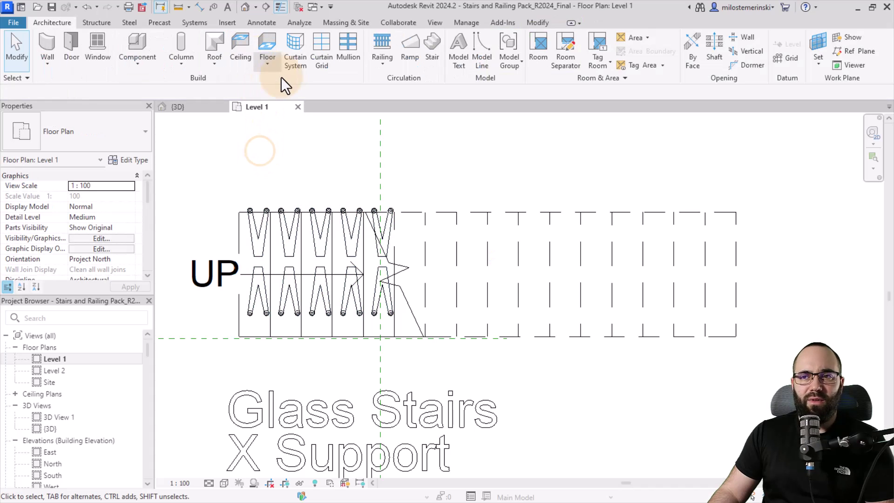
left_click(537, 22)
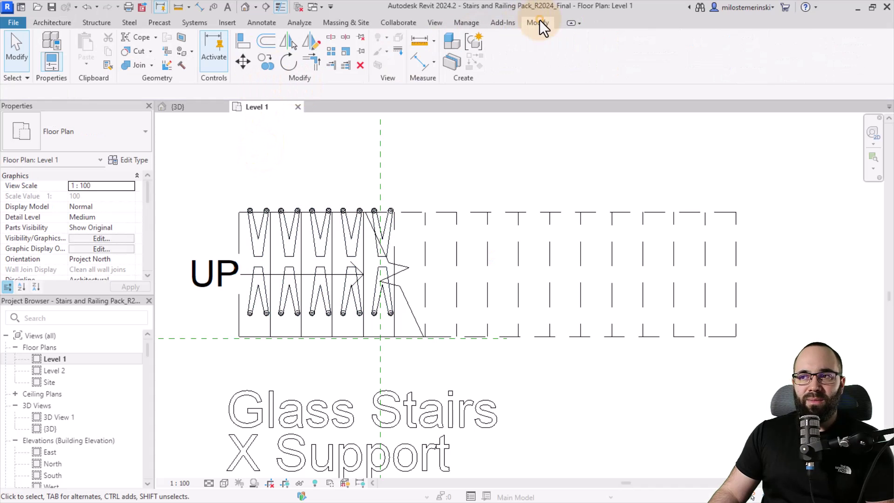
left_click(243, 46)
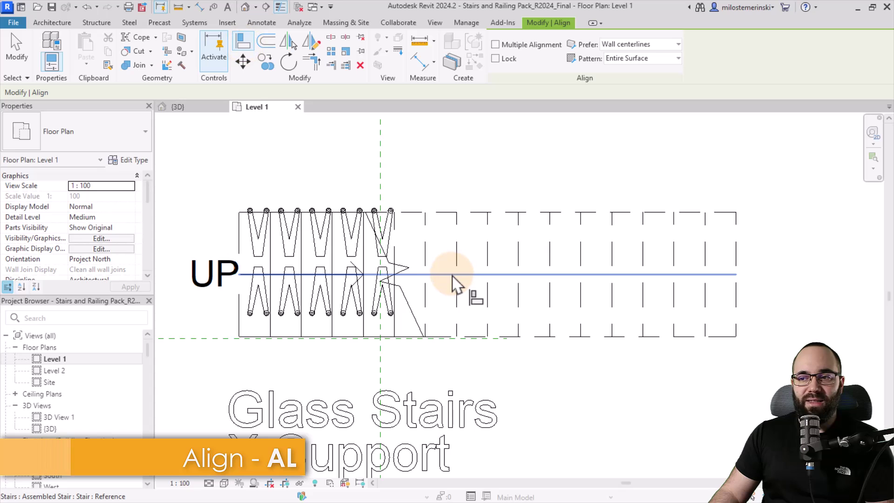
left_click(451, 276)
left_click(379, 267)
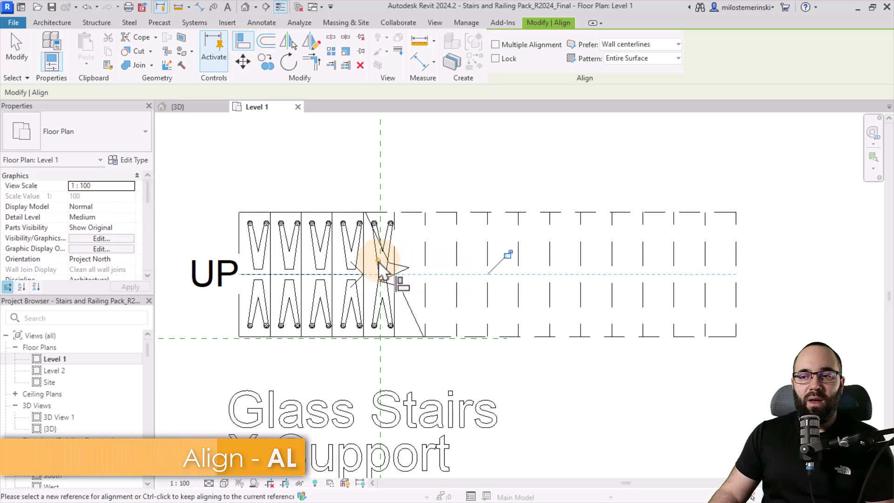
key("Escape")
key("Escape")
- Return to the {3D} view and examine the X supports beneath the glass treads
left_click(190, 109)
middle_click_drag(515, 345, 391, 236, "shift")
left_click(391, 232)
mouse_move(443, 315)
middle_mouse_down("shift")
mouse_move(400, 223)
mouse_move(440, 282)
mouse_move(443, 312)
mouse_move(437, 300)
middle_mouse_up("shift")
left_click(443, 312)
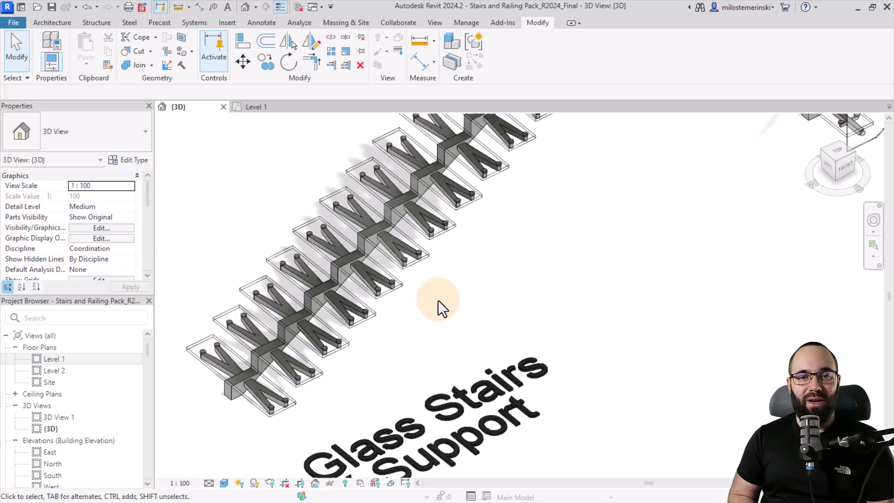
scroll(438, 300, "down", 4)
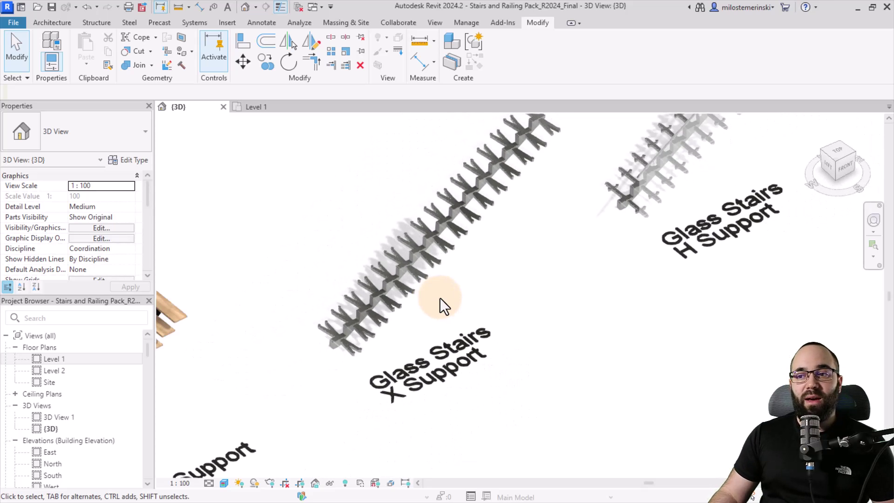
middle_click_drag(448, 319, 493, 295, "shift")
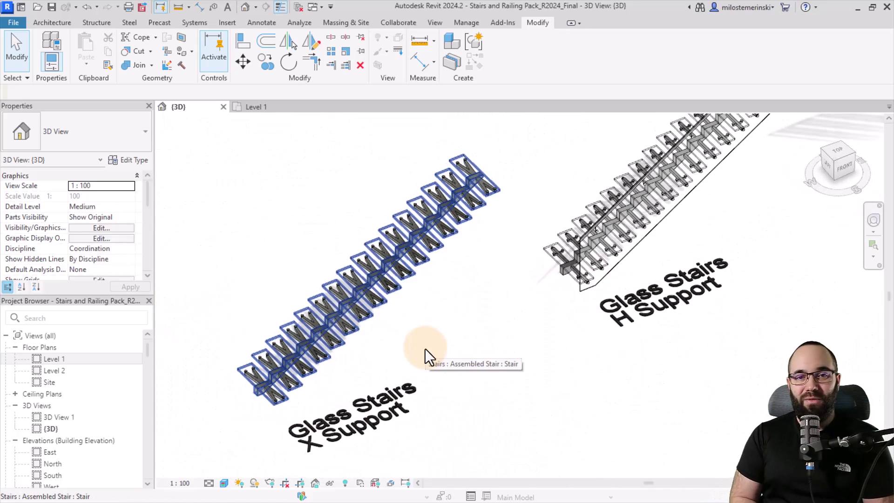